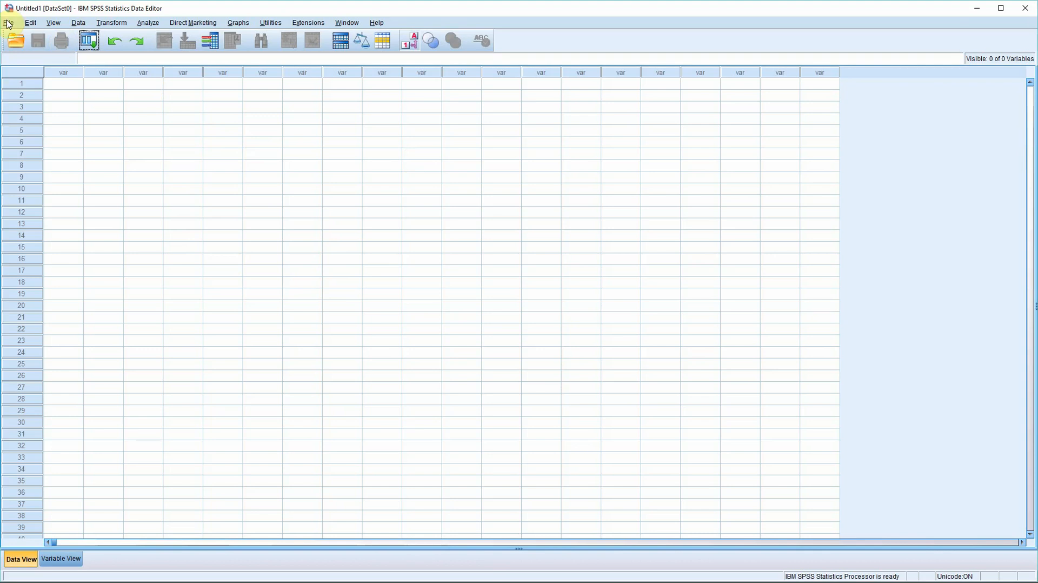
- Start a new database import query and begin adding a new ODBC user data source
left_click(8, 22)
mouse_move(64, 64)
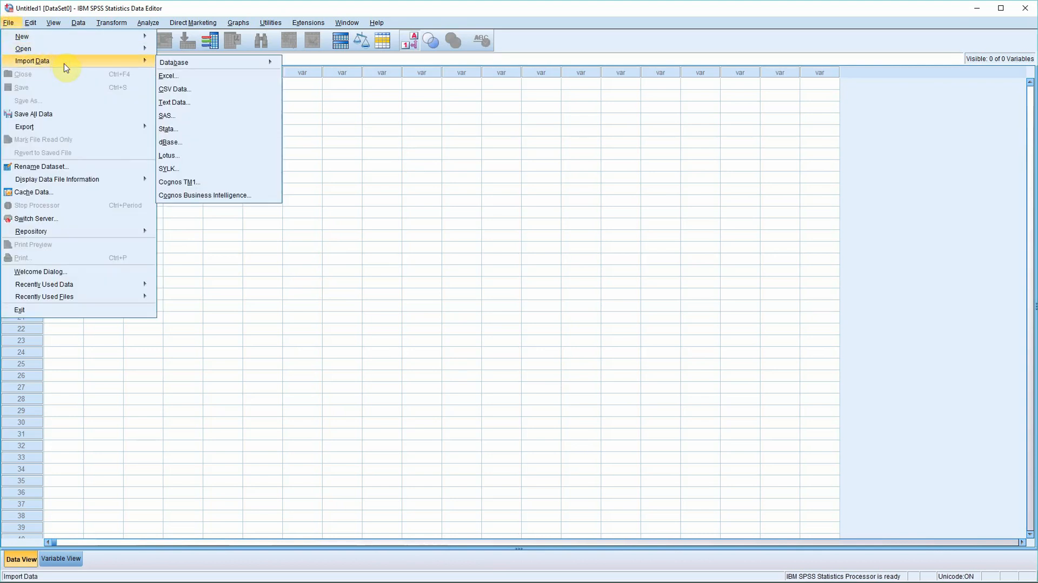
mouse_move(209, 63)
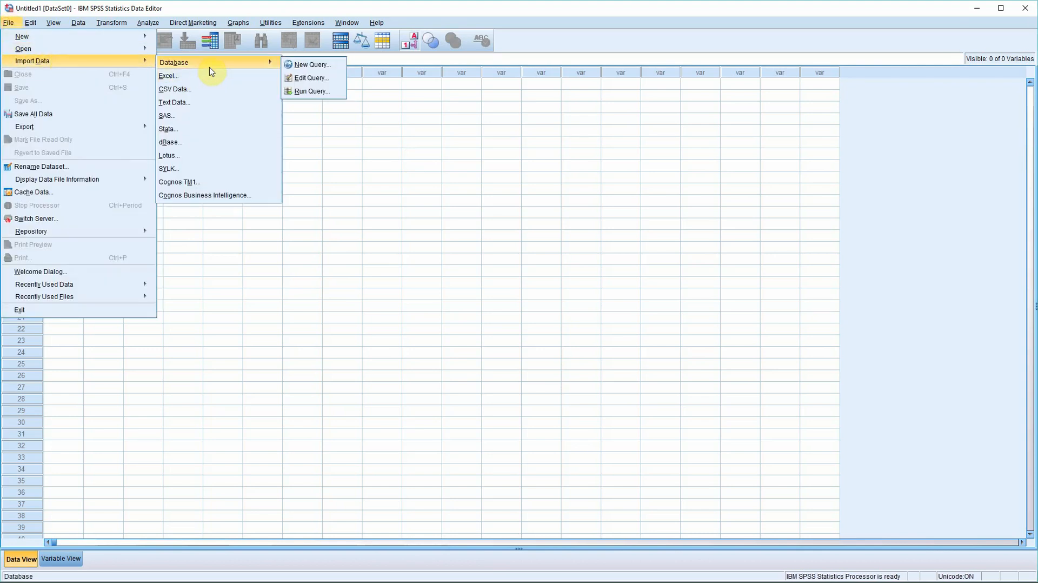
left_click(306, 65)
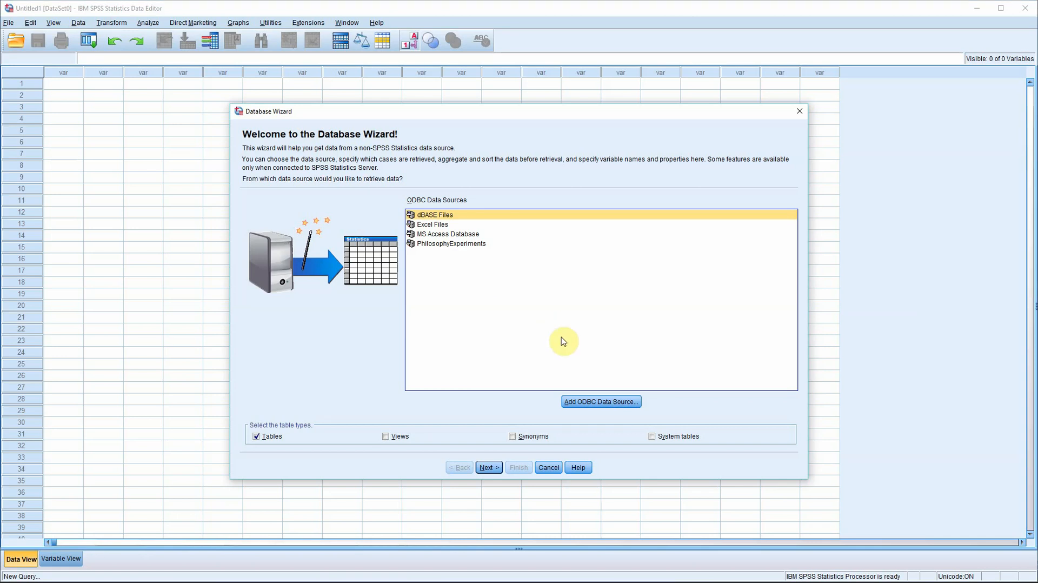
left_click(600, 402)
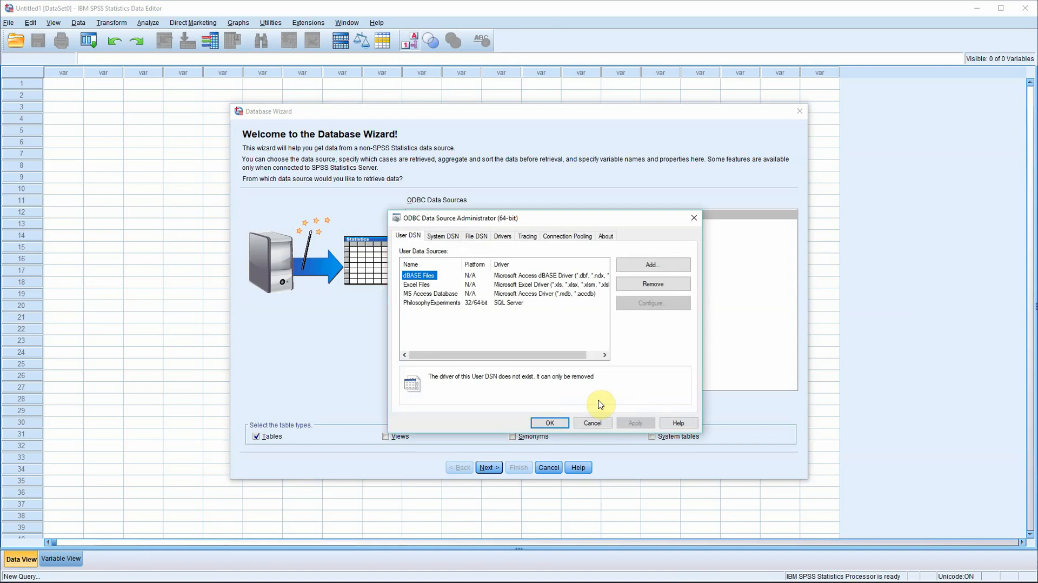
left_click(653, 264)
- Examine the MySQL and SQL Server drivers available for setting up the new data source
left_click(528, 296)
left_click(530, 305)
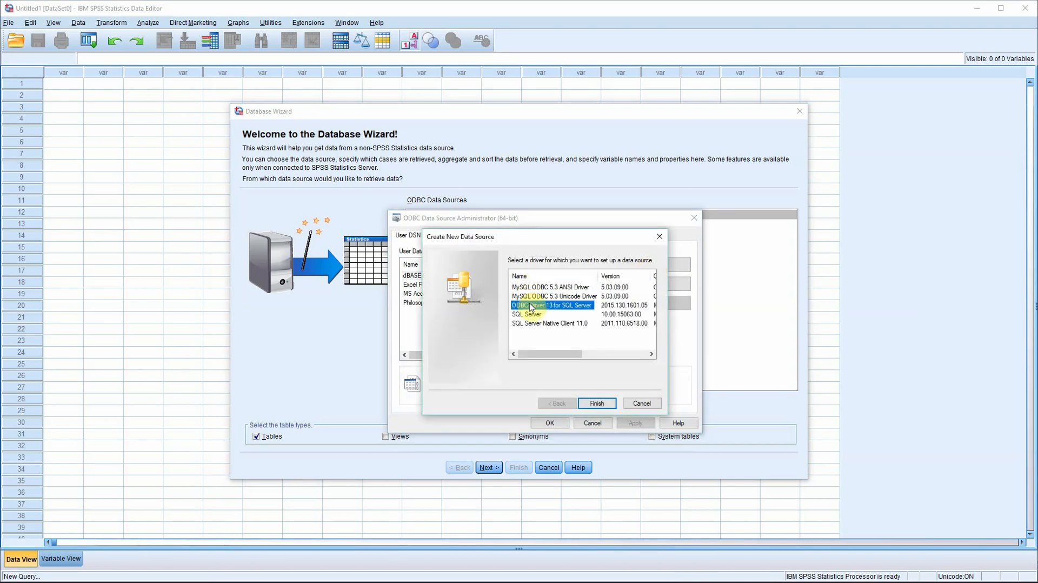
left_click(530, 314)
left_click(531, 323)
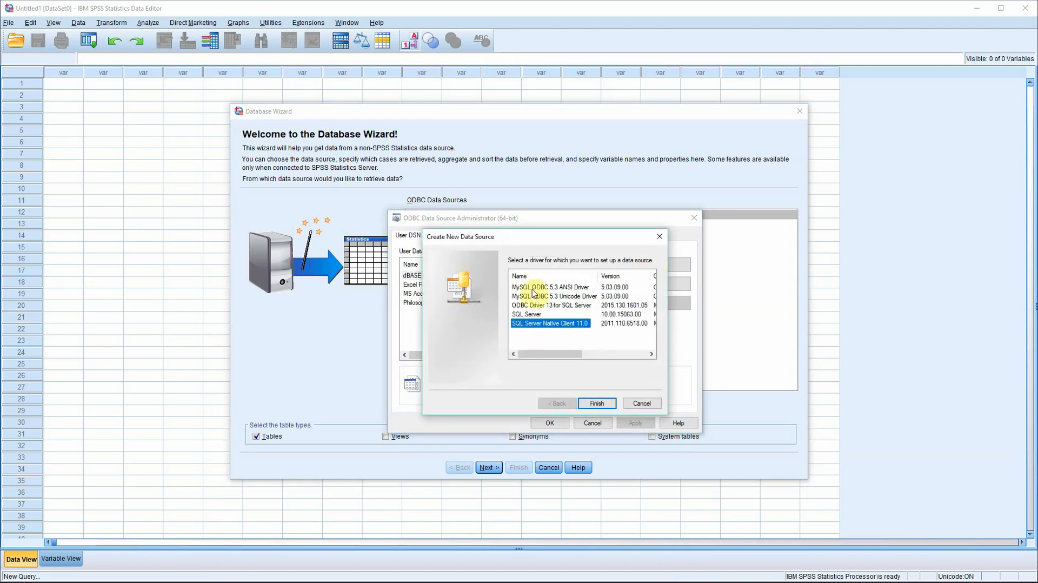
left_click(532, 290)
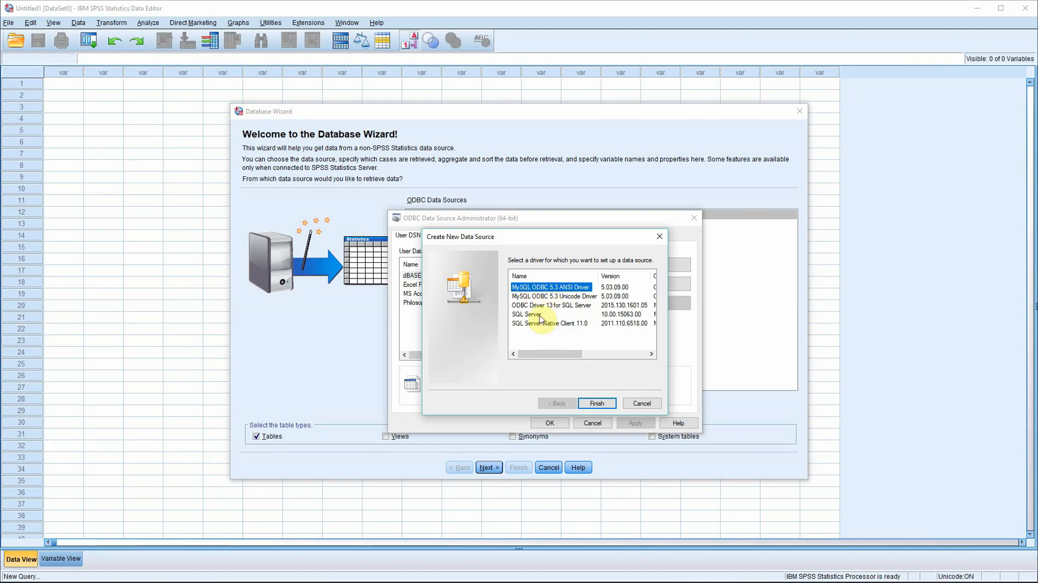
left_click(541, 297)
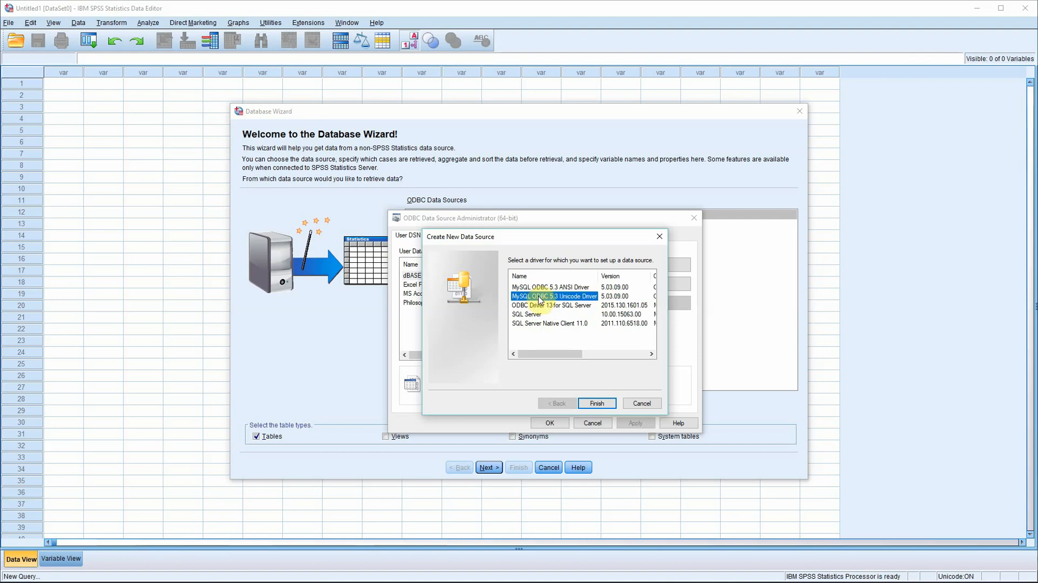
left_click(540, 306)
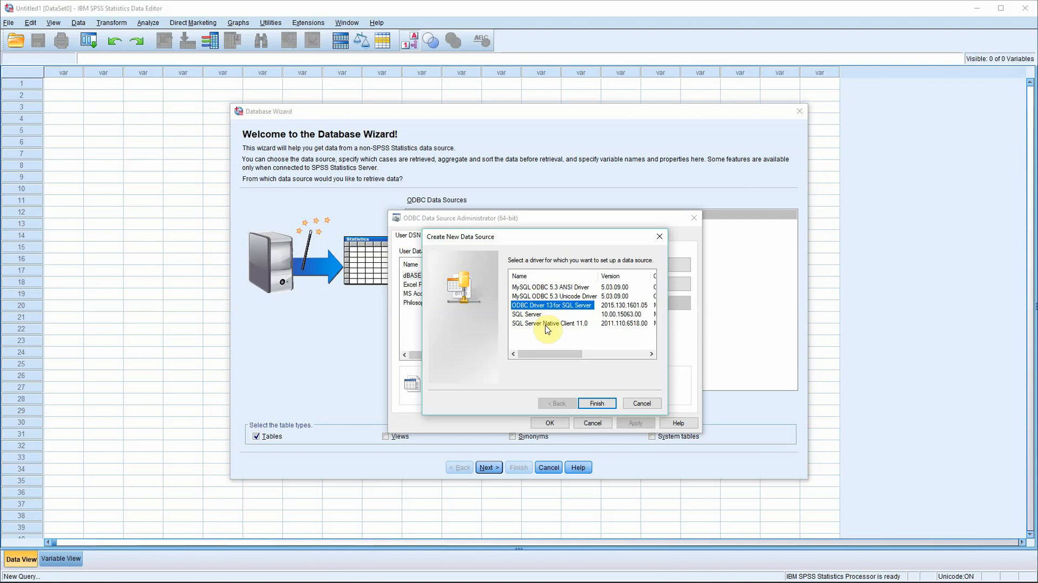
left_click(550, 288)
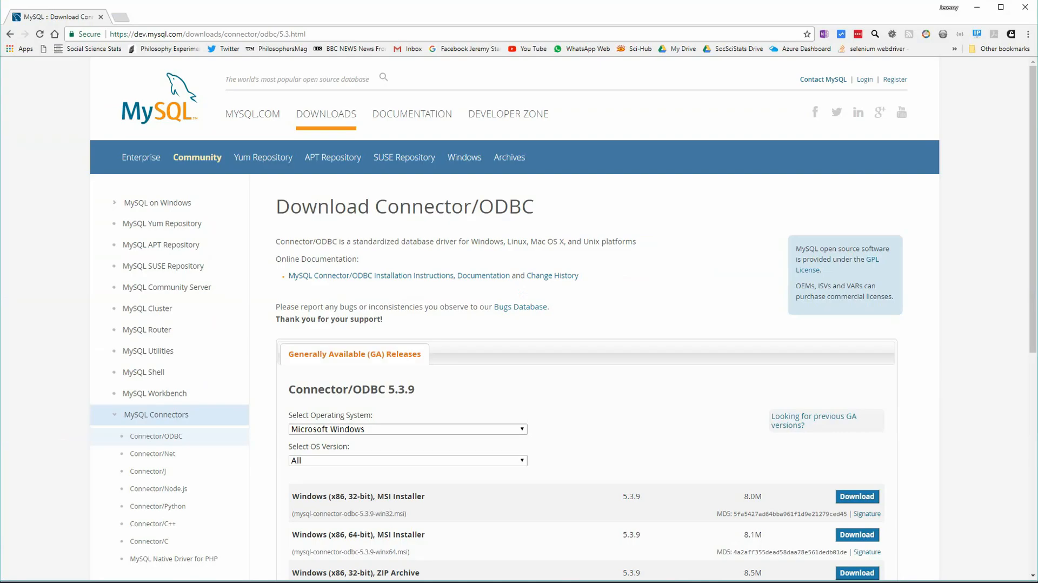
- In Chrome, review the Windows installers offered on the MySQL Connector/ODBC 5.3.9 download page
scroll(514, 364, "down", 1)
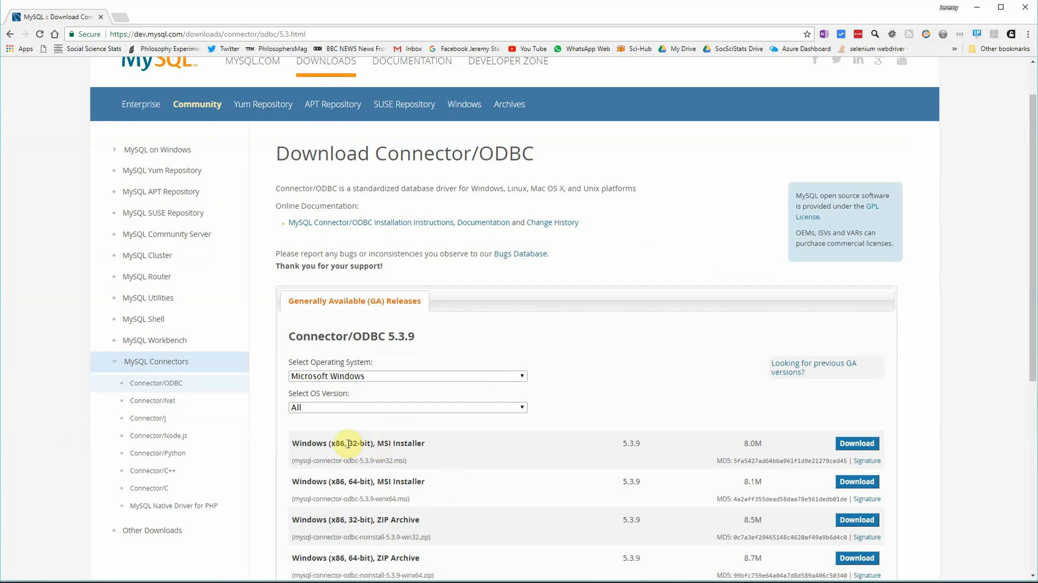
scroll(390, 444, "down", 1)
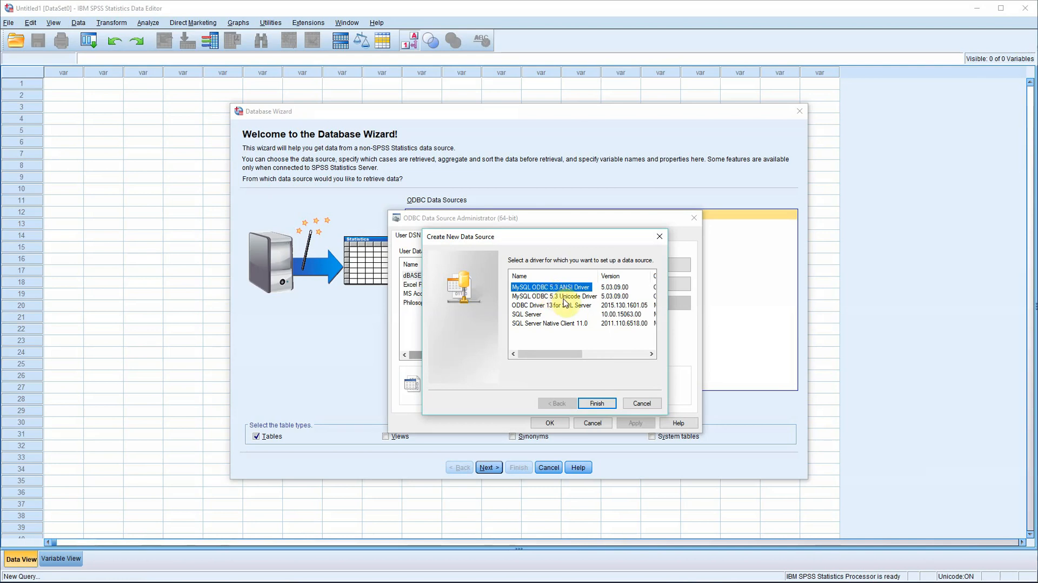
- In SPSS, create a MySQL ODBC 5.3 Unicode Driver data source named "SPSS Tutorial Database" on the TCP/IP server localhost
left_click(563, 297)
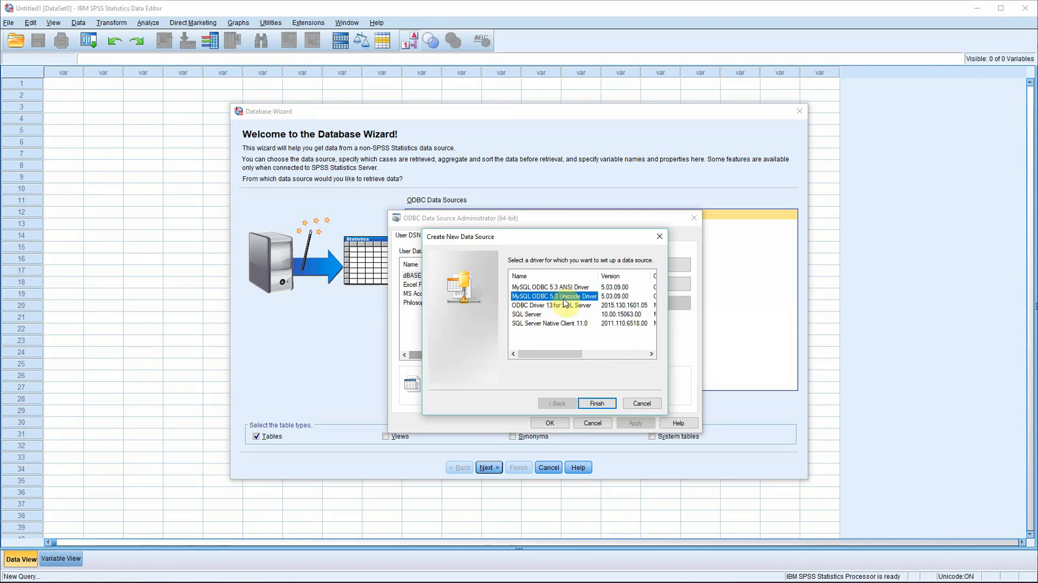
double_click(563, 297)
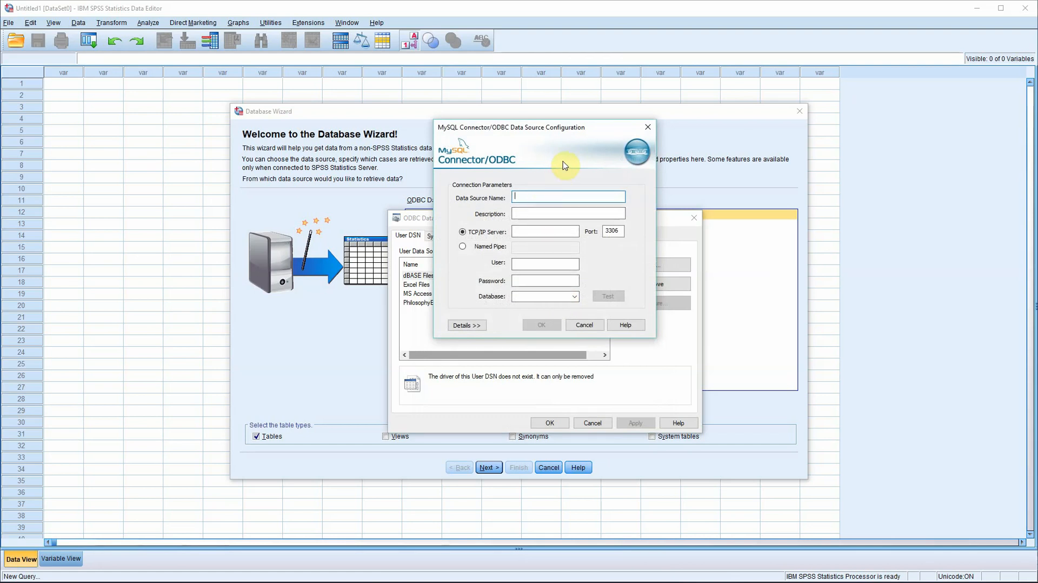
type("S")
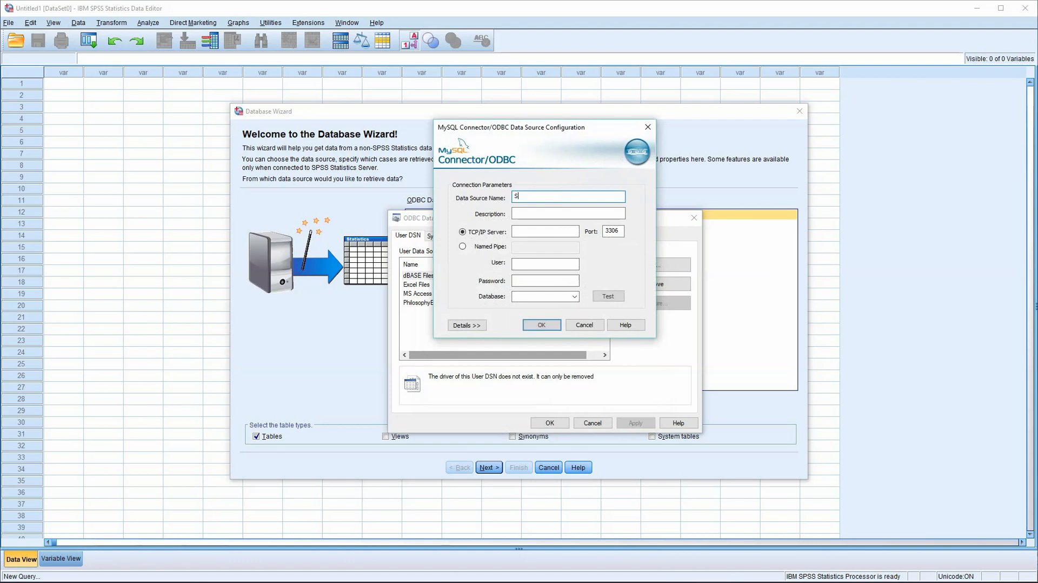
type("PSS Tutorial Database")
left_click(530, 230)
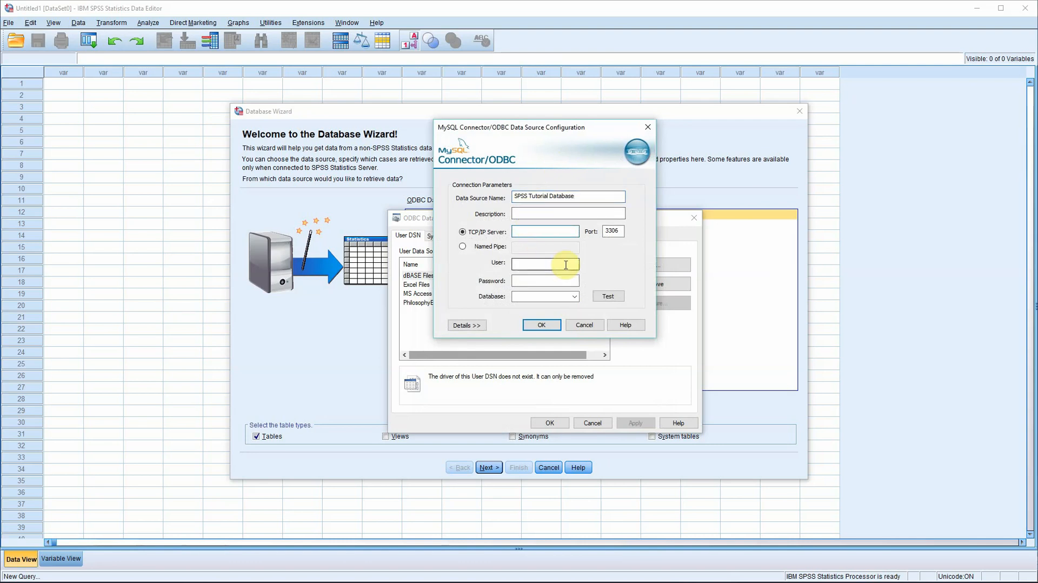
type("localhost")
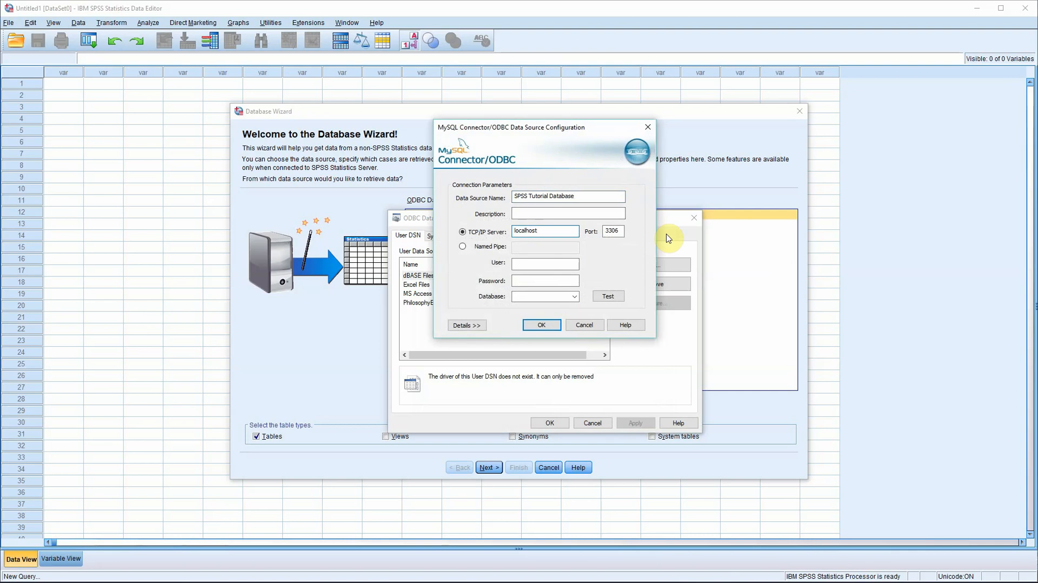
- Enter the user "spss _user" and the account password for the connection, and choose the spss database
left_click(521, 263)
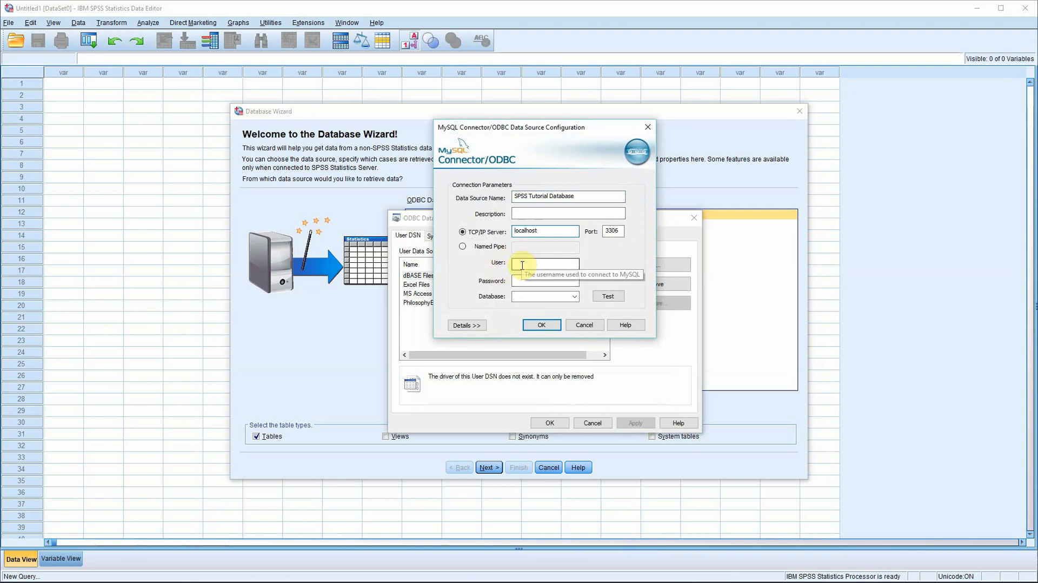
right_click(523, 269)
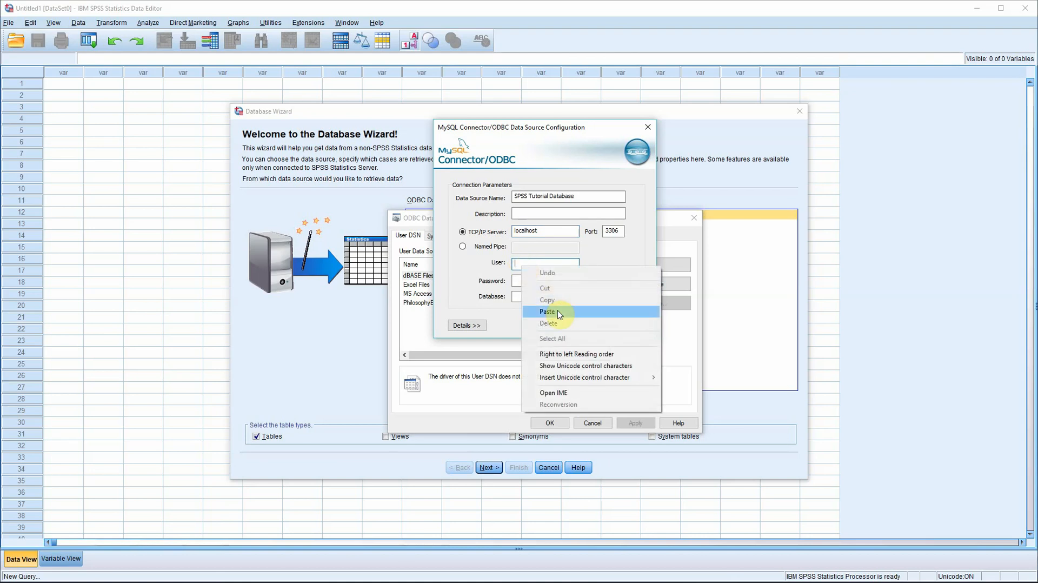
left_click(557, 311)
left_click(533, 283)
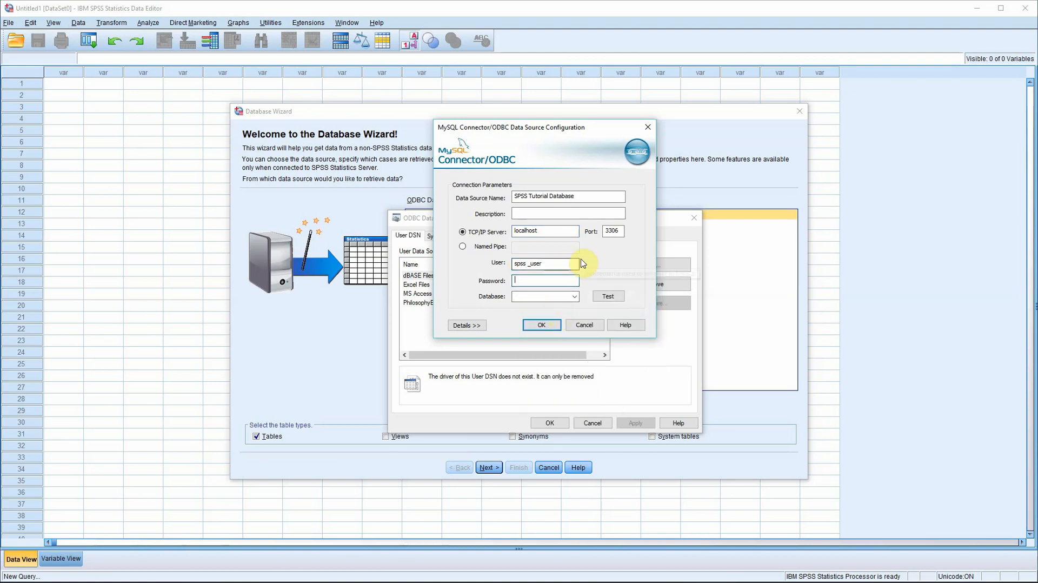
type("password")
left_click(576, 296)
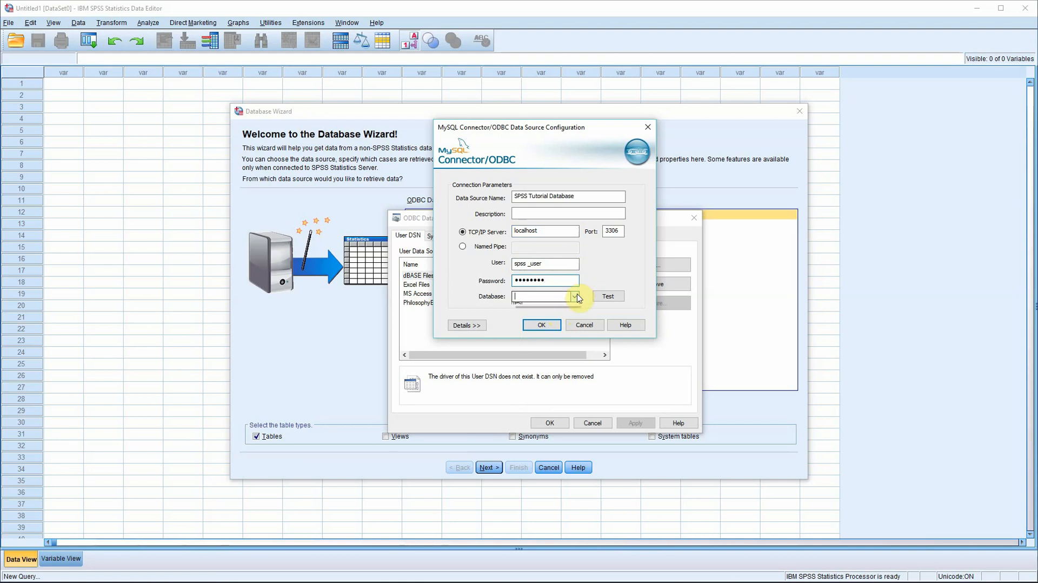
left_click(541, 319)
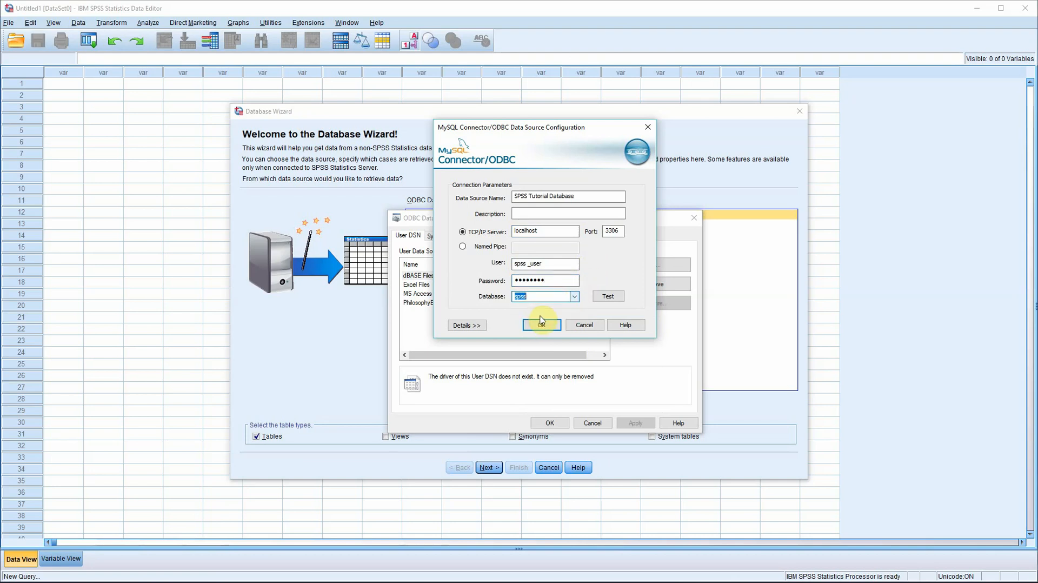
- Test the MySQL connection, then save the new data source and close the ODBC administrator
left_click(608, 301)
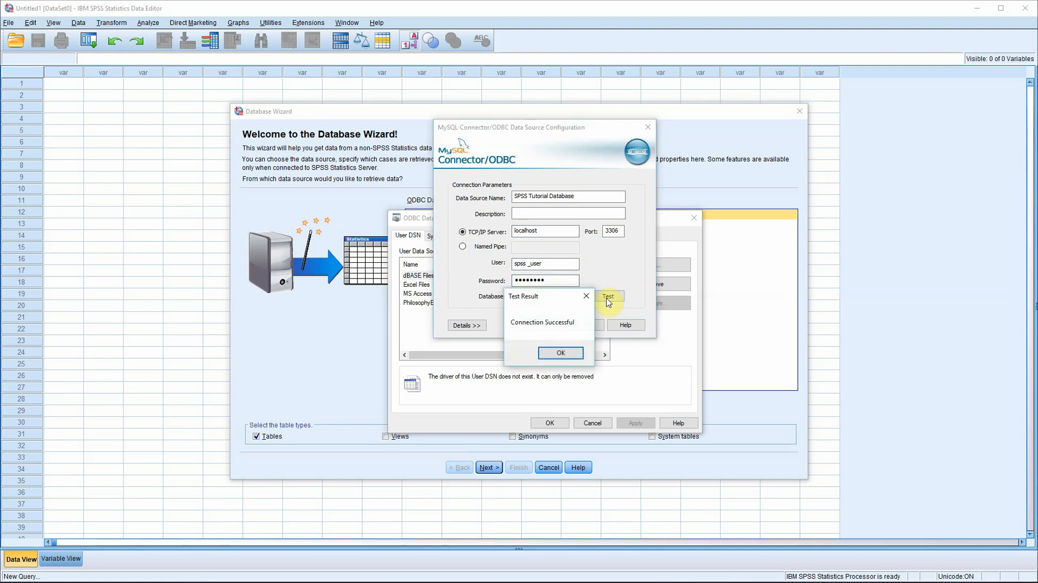
left_click(564, 355)
left_click(549, 325)
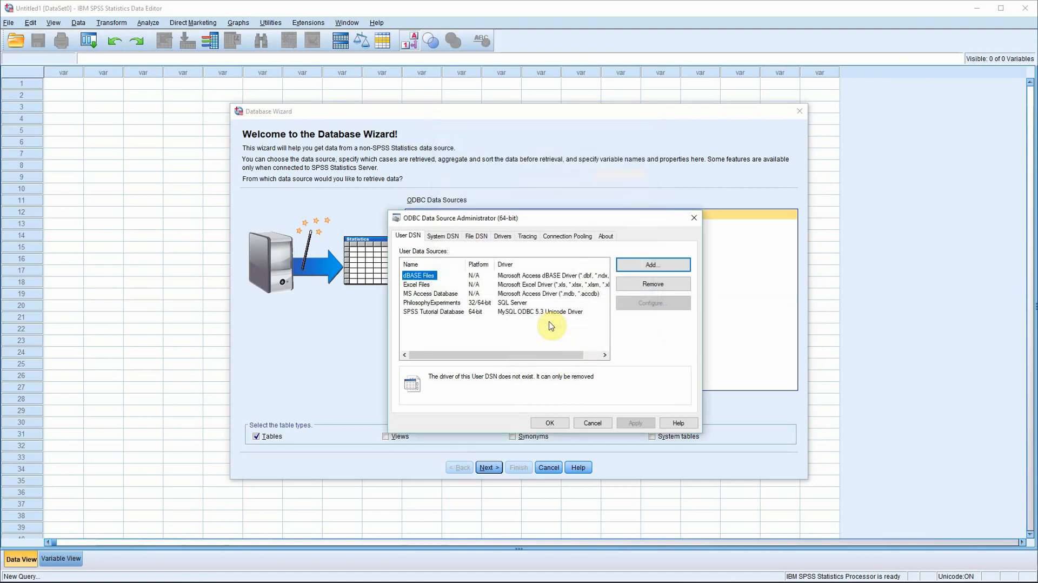
left_click(416, 313)
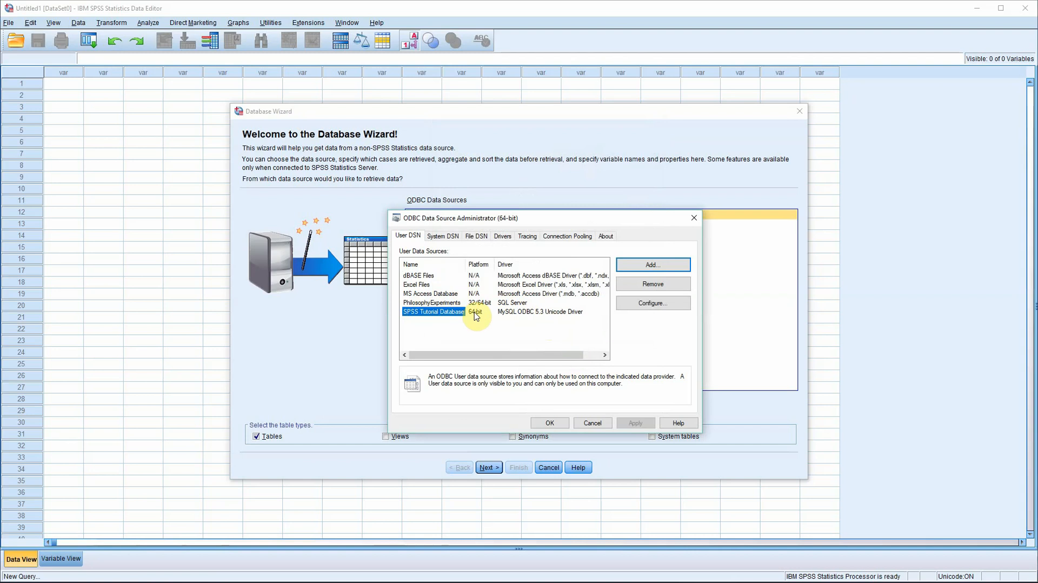
left_click(553, 425)
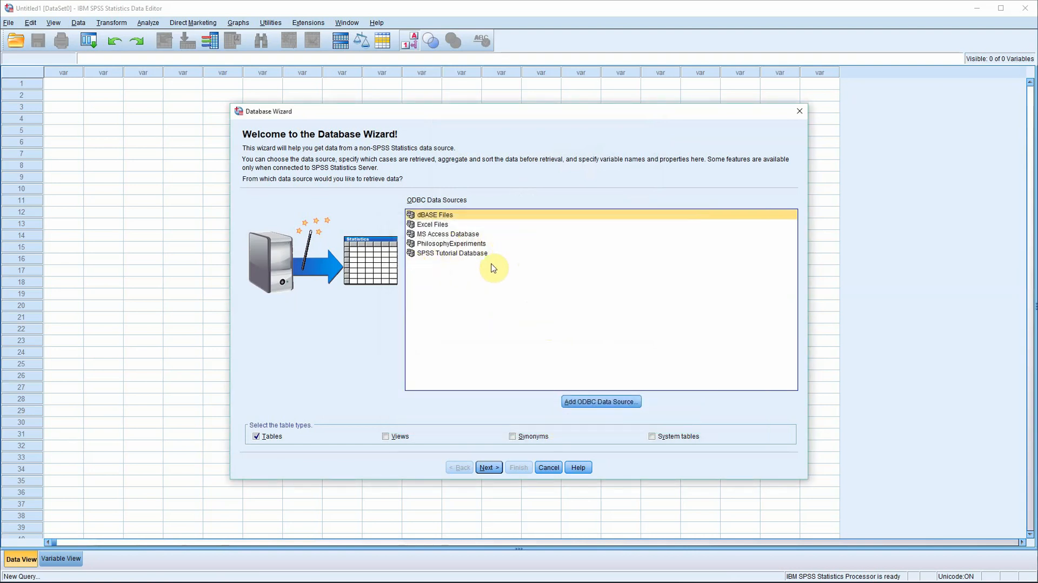
- Connect to the SPSS Tutorial Database source and expand both tables to inspect their SubjectID and PersonID fields
double_click(444, 254)
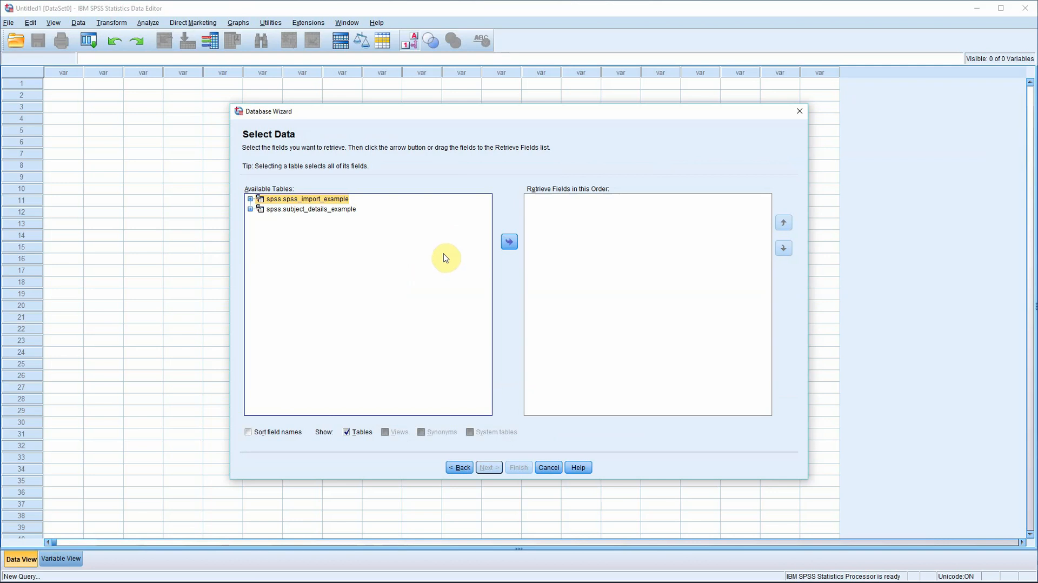
left_click(250, 199)
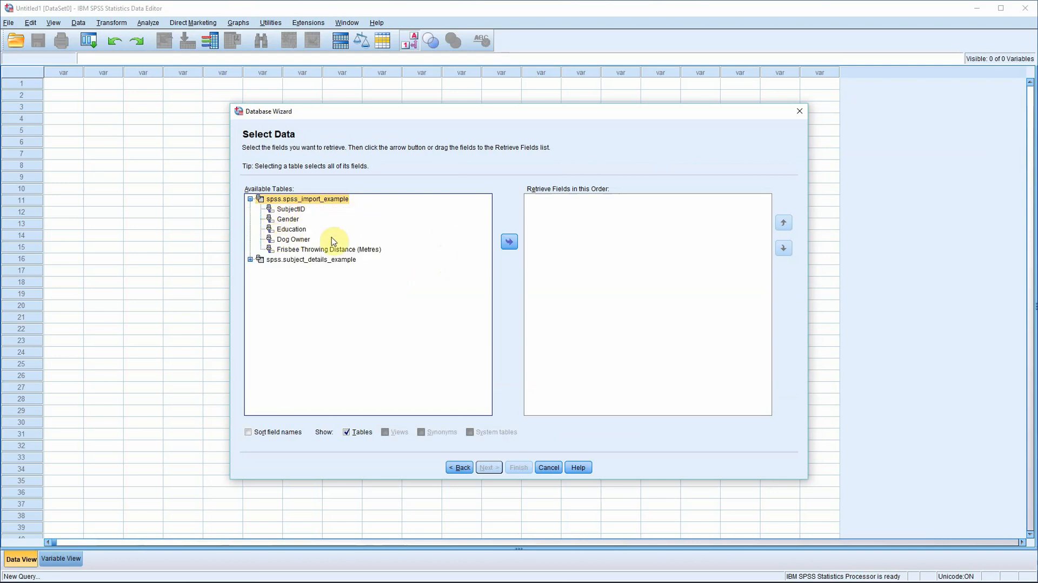
left_click(250, 260)
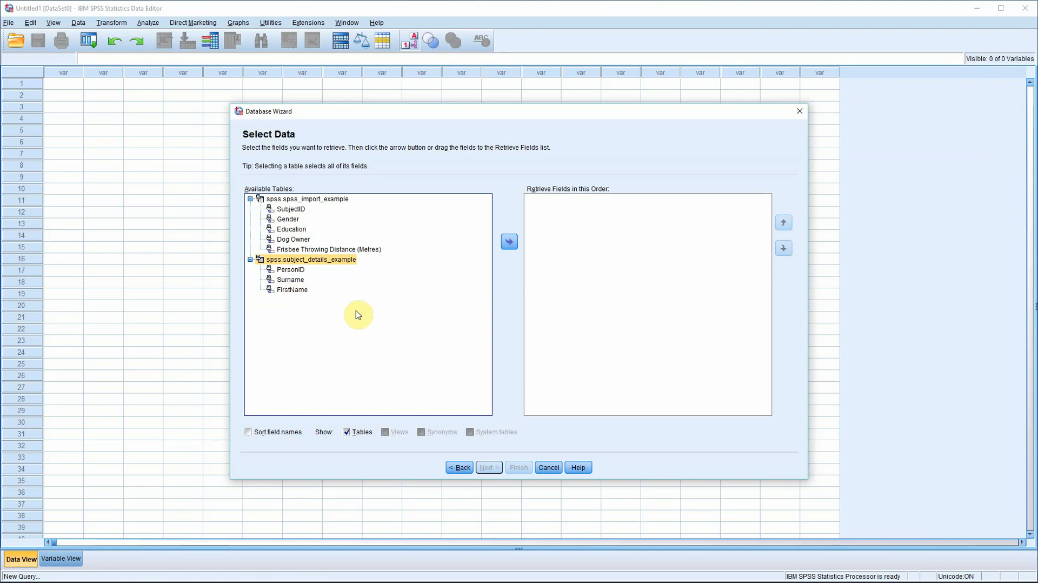
left_click(298, 210)
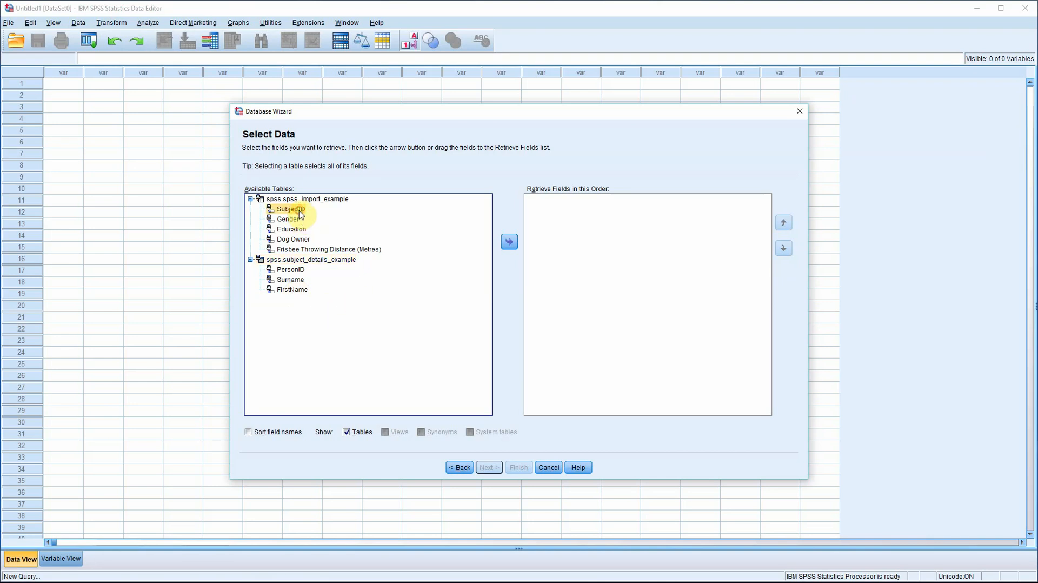
left_click(294, 269)
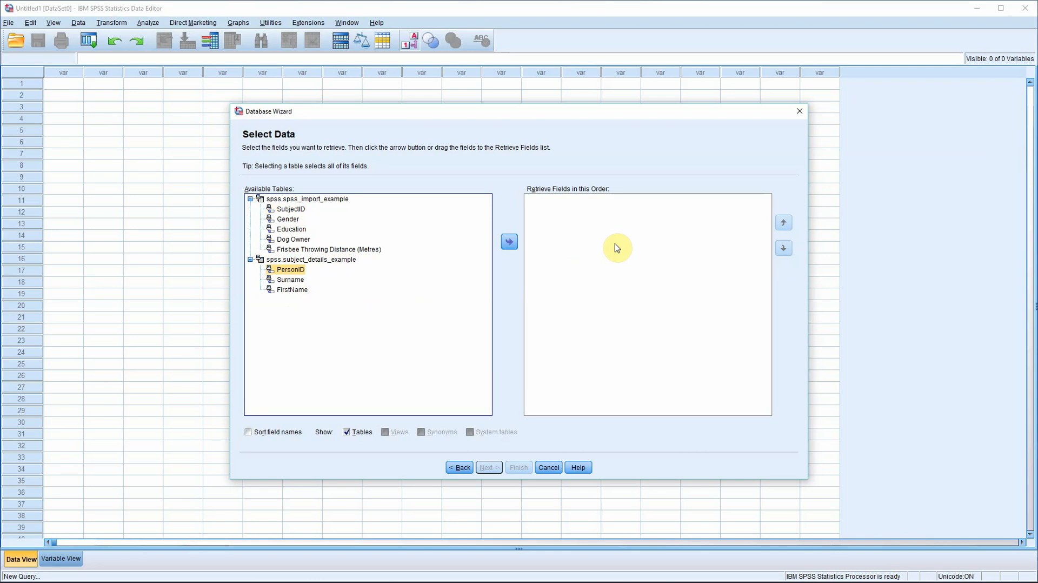
- Add FirstName, Surname, Gender, Education, Dog Owner and Frisbee Throwing Distance (Metres), in that order, to the fields to retrieve
double_click(291, 290)
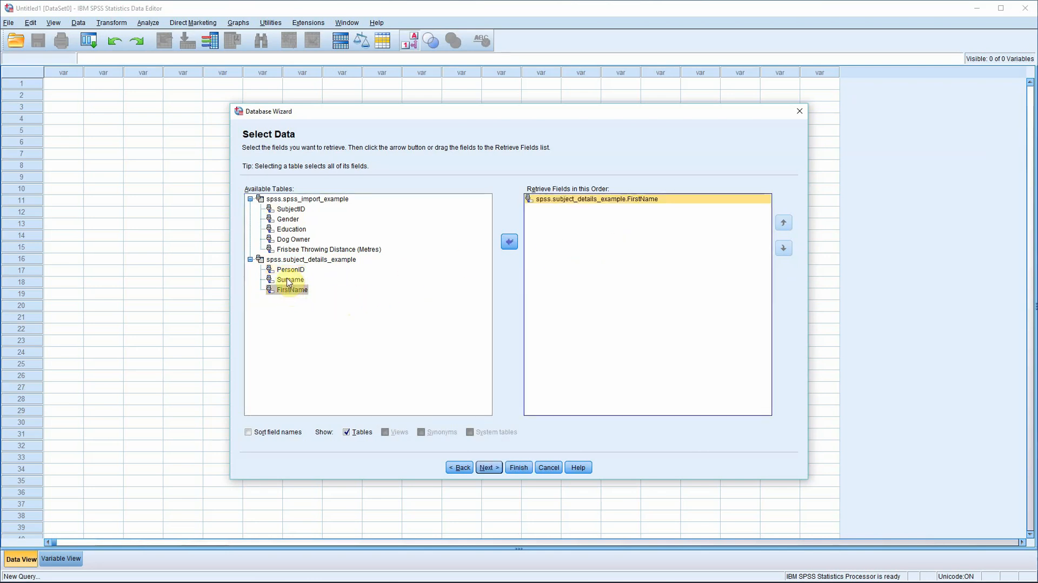
double_click(290, 281)
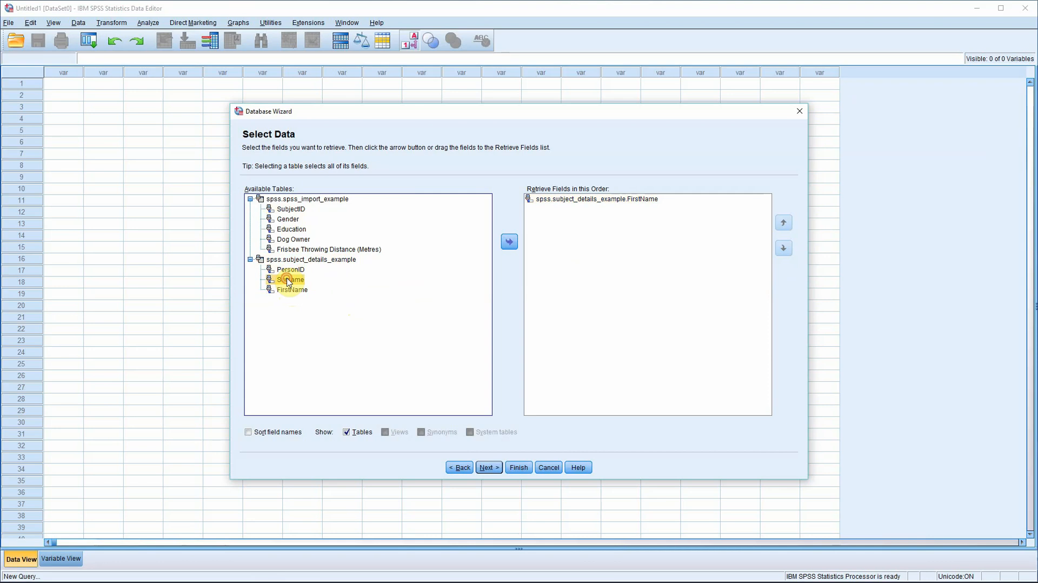
double_click(291, 219)
double_click(291, 229)
left_click(292, 239)
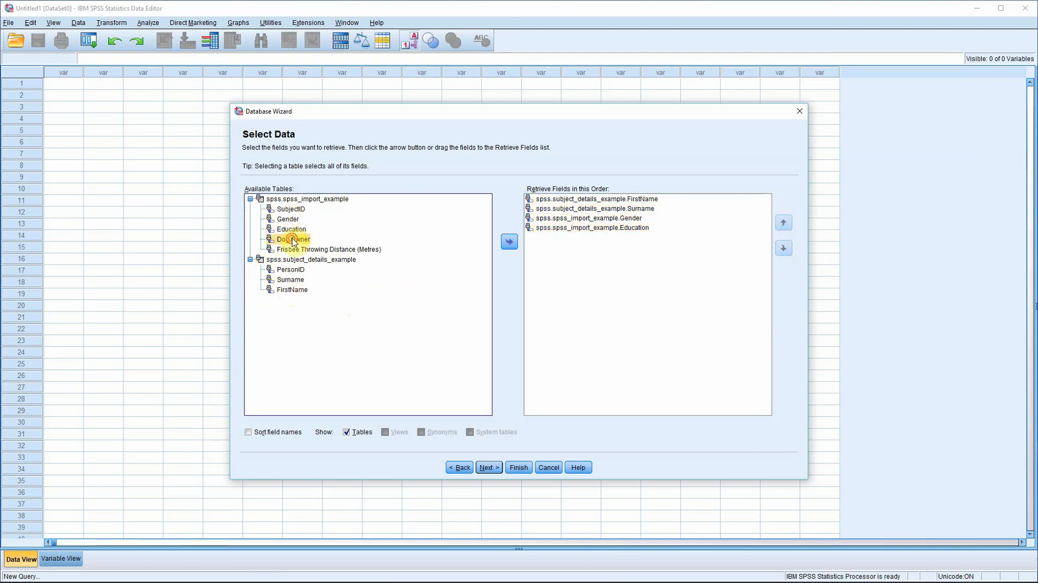
double_click(293, 240)
double_click(295, 250)
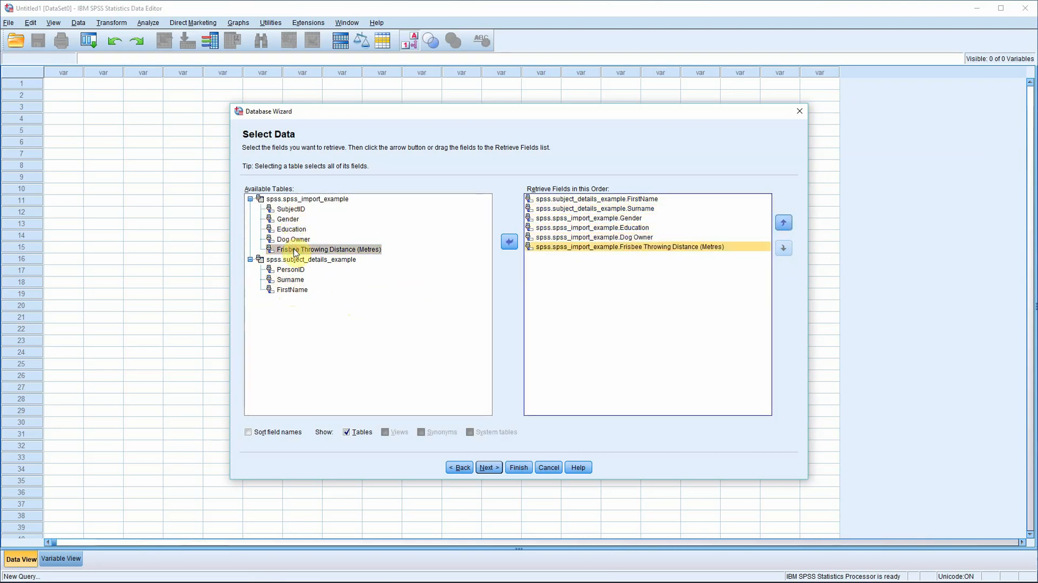
- Review the order of the fields to retrieve and proceed to the table relationships
left_click(639, 209)
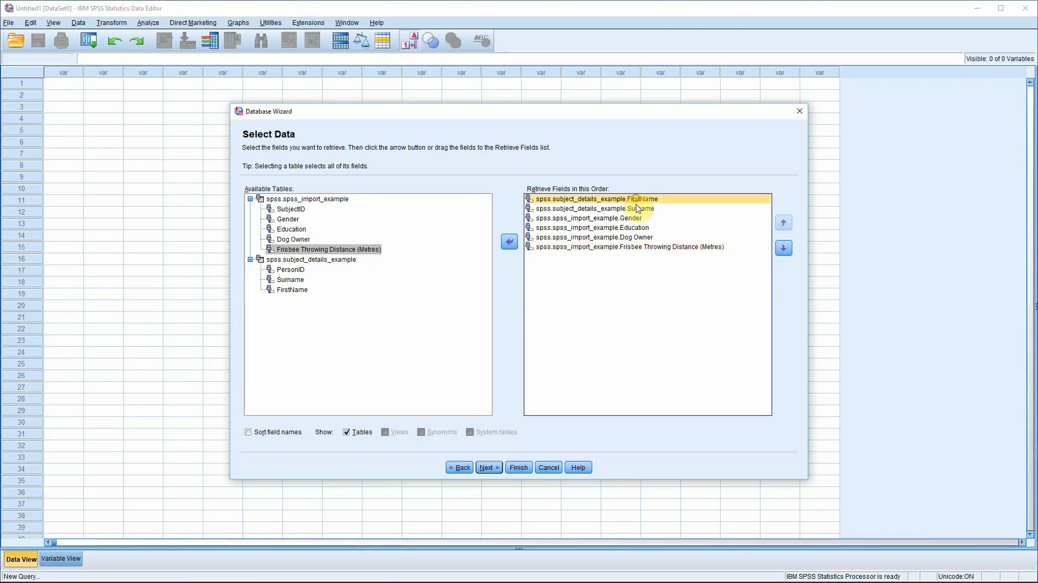
left_click(636, 219)
left_click(646, 227)
left_click(641, 237)
left_click(649, 246)
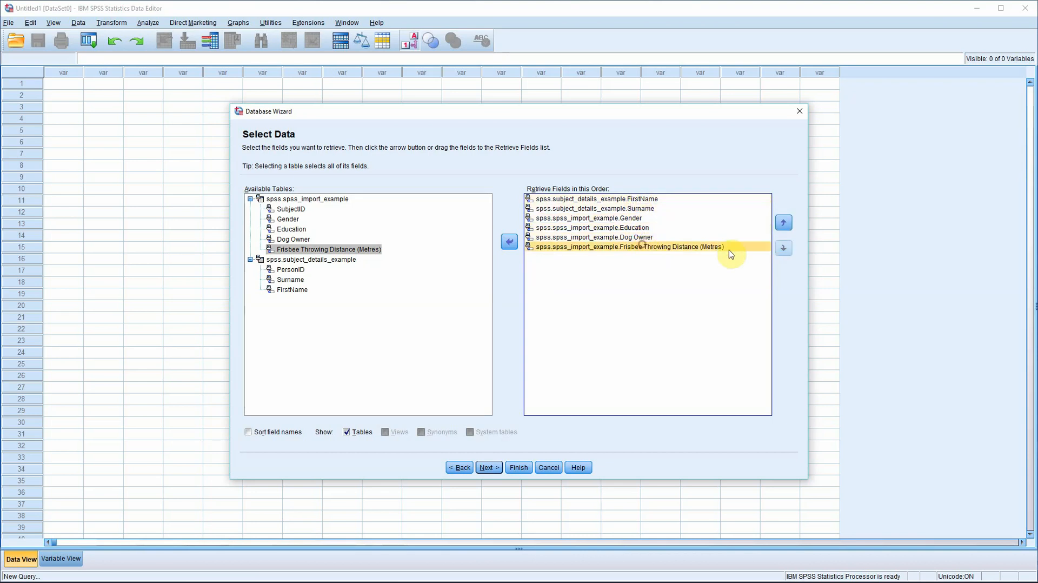
left_click(670, 238)
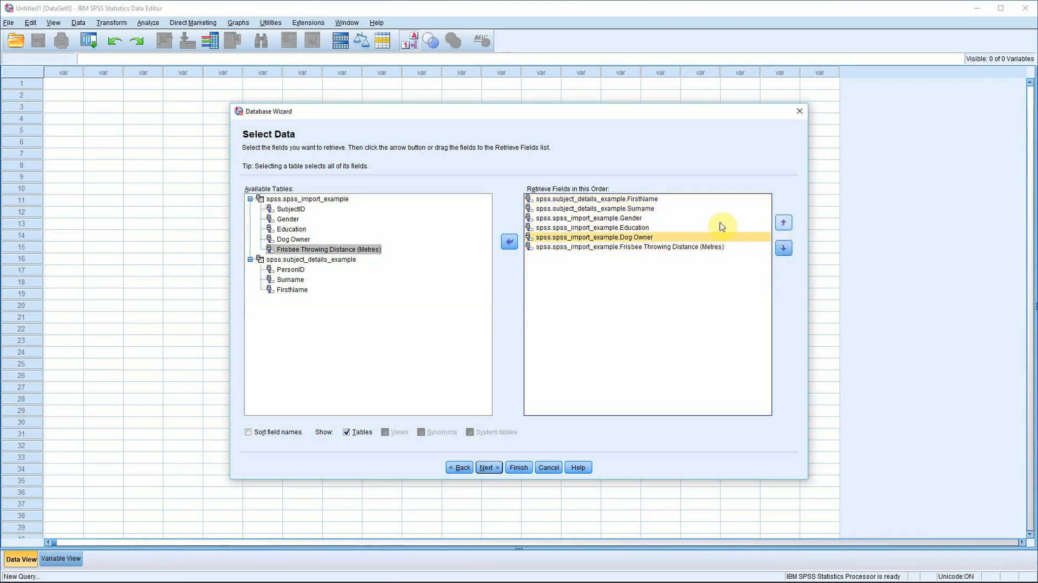
left_click(652, 200)
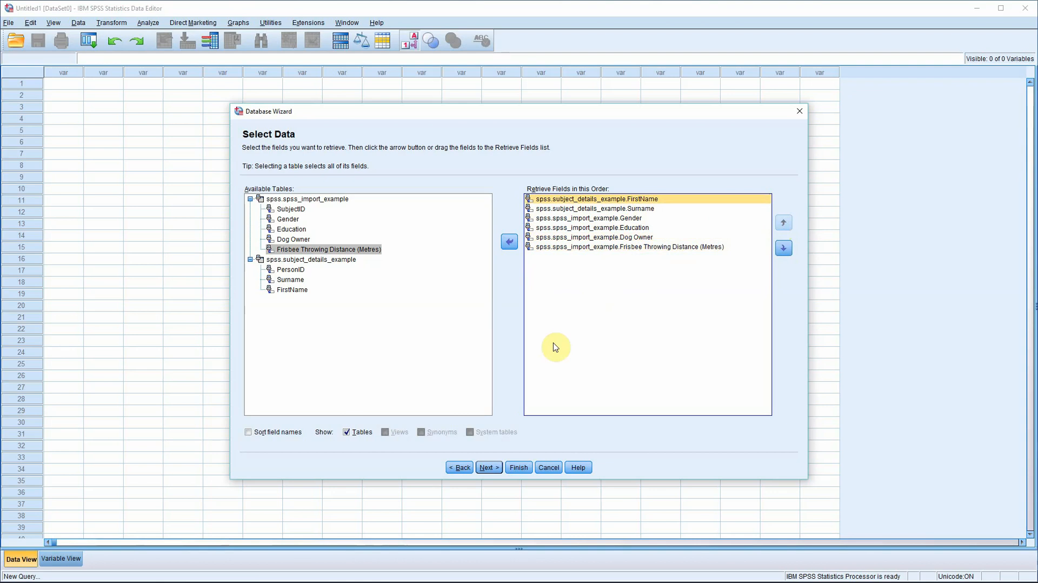
left_click(494, 466)
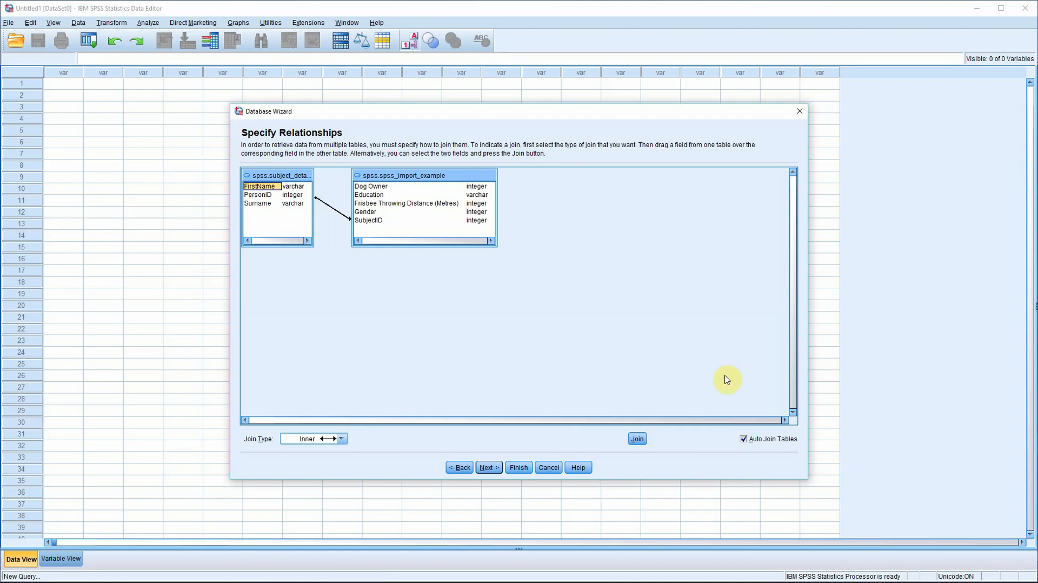
- Turn off automatic table joining and manually join PersonID to SubjectID with an inner join
left_click(744, 438)
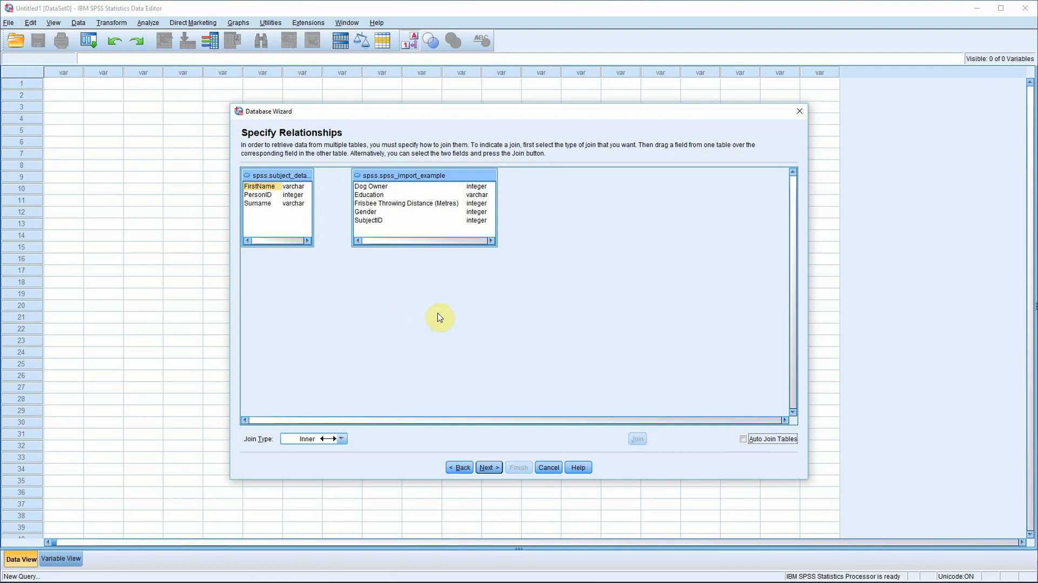
left_click(267, 195)
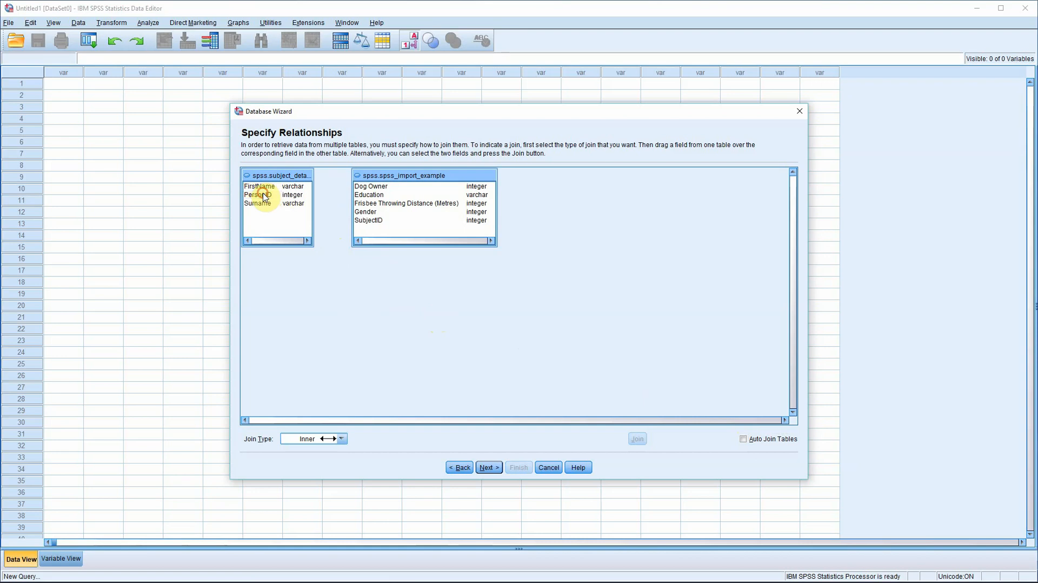
left_click_drag(266, 196, 371, 223)
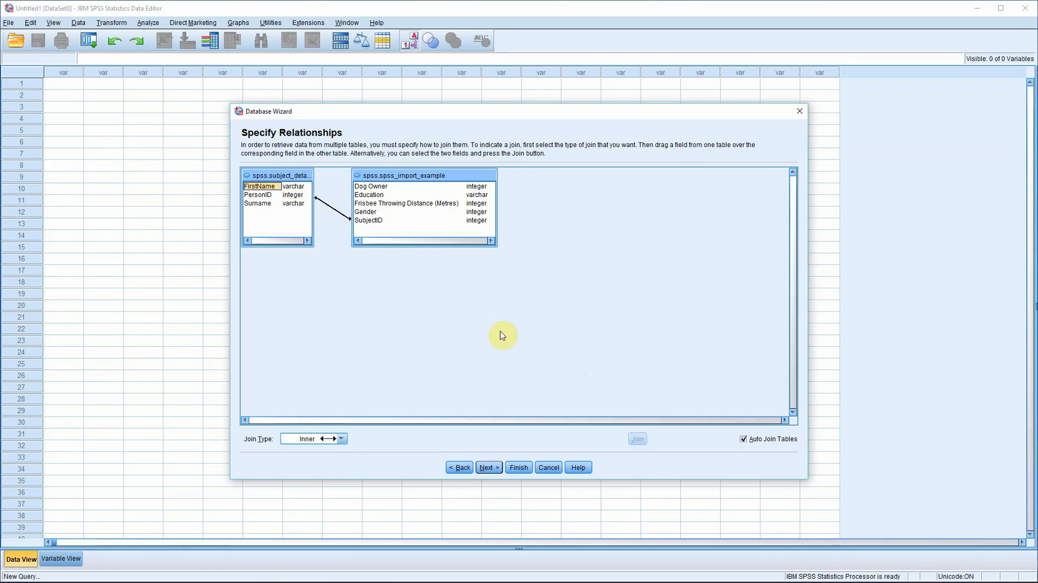
- Proceed to limiting the retrieved cases and add the criterion SubjectID > 2 from the spss_import_example table
left_click(488, 468)
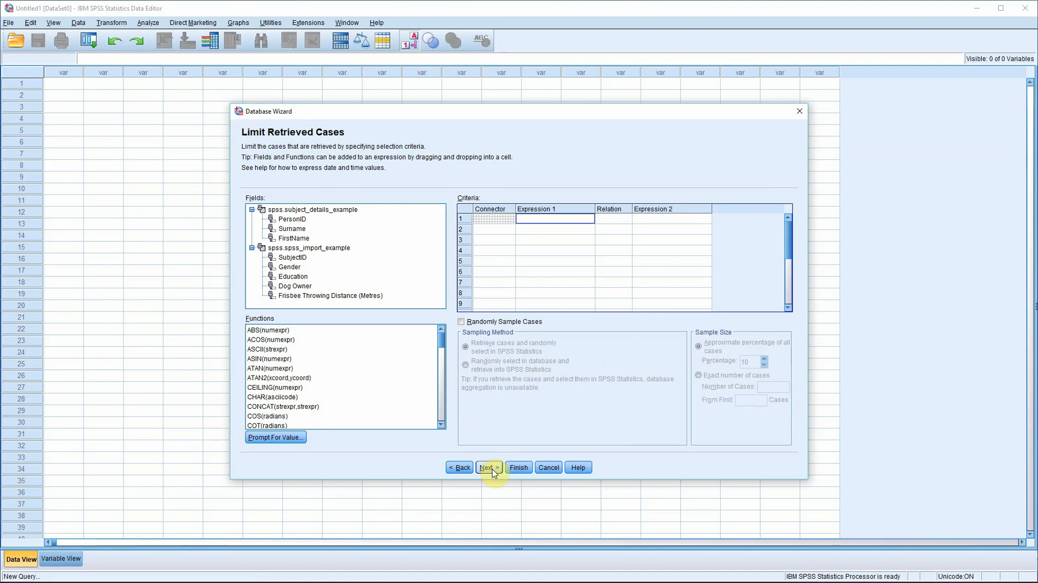
left_click(491, 470)
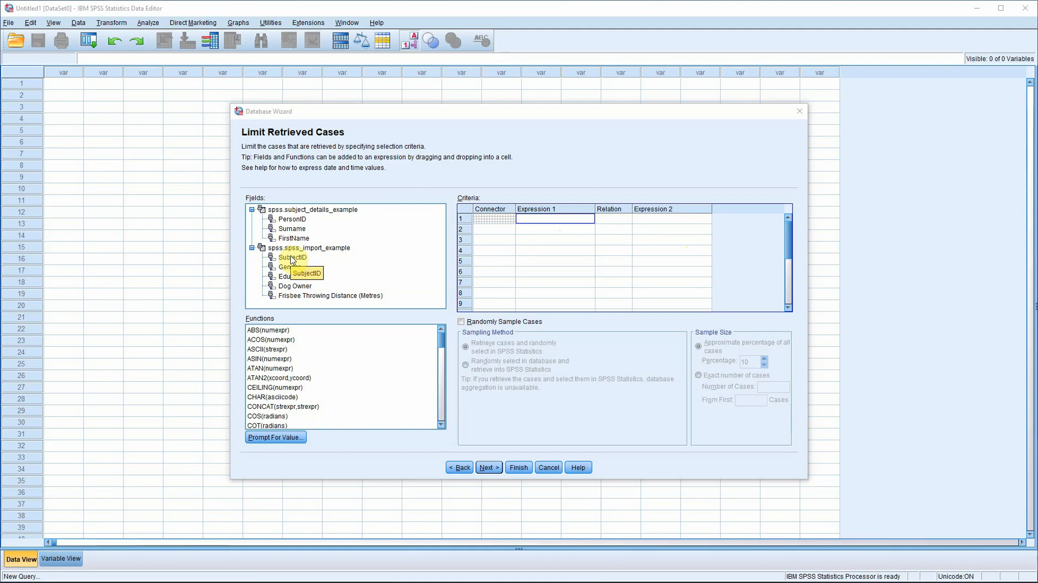
left_click_drag(293, 259, 562, 223)
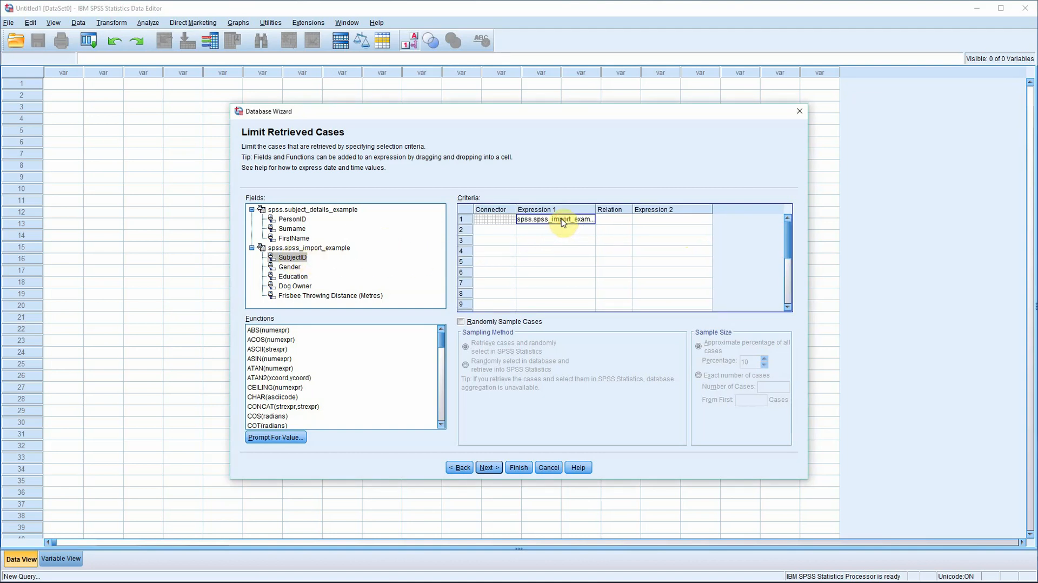
left_click(611, 219)
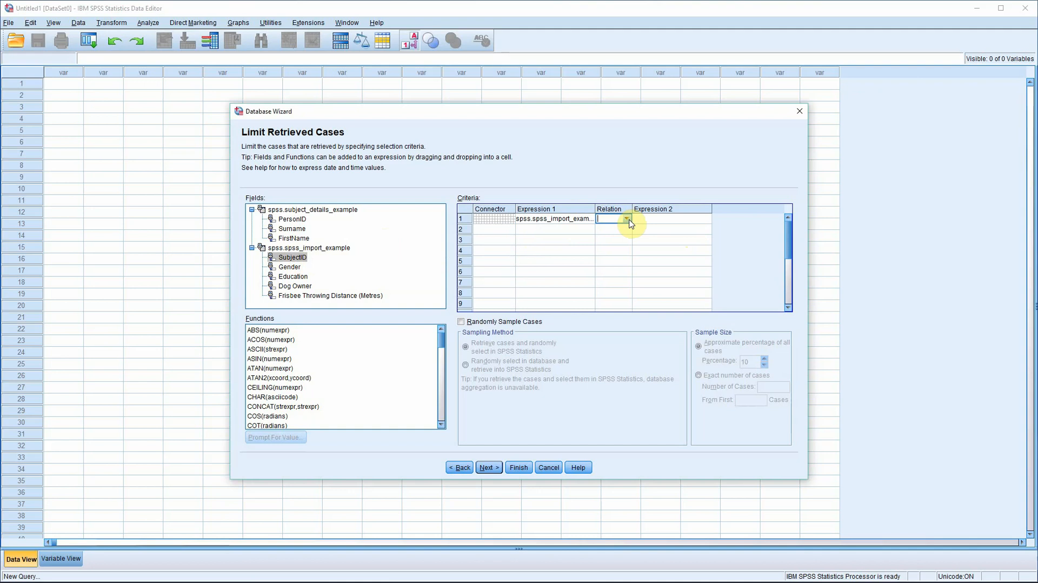
left_click(627, 219)
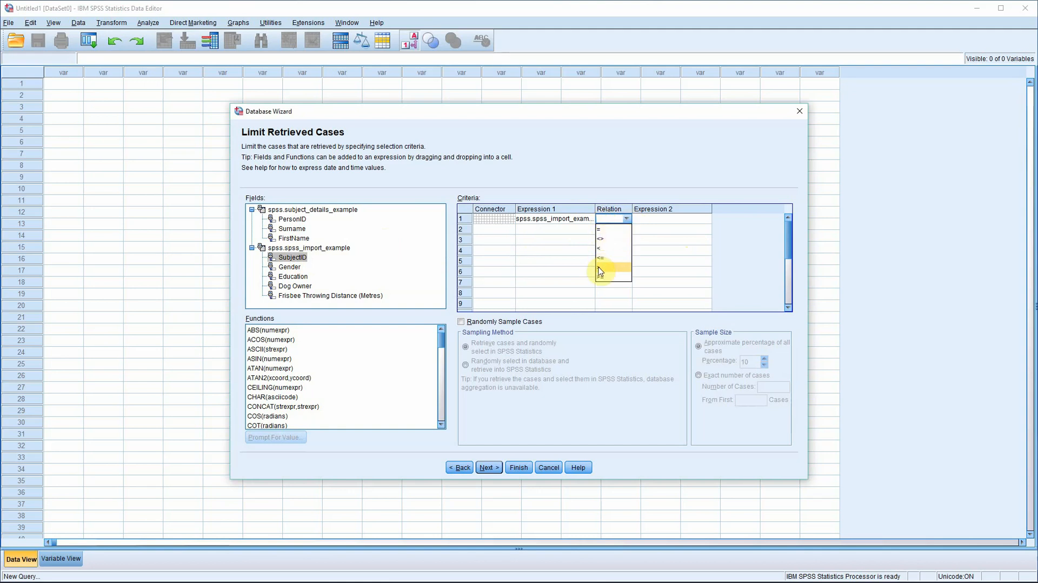
left_click(600, 269)
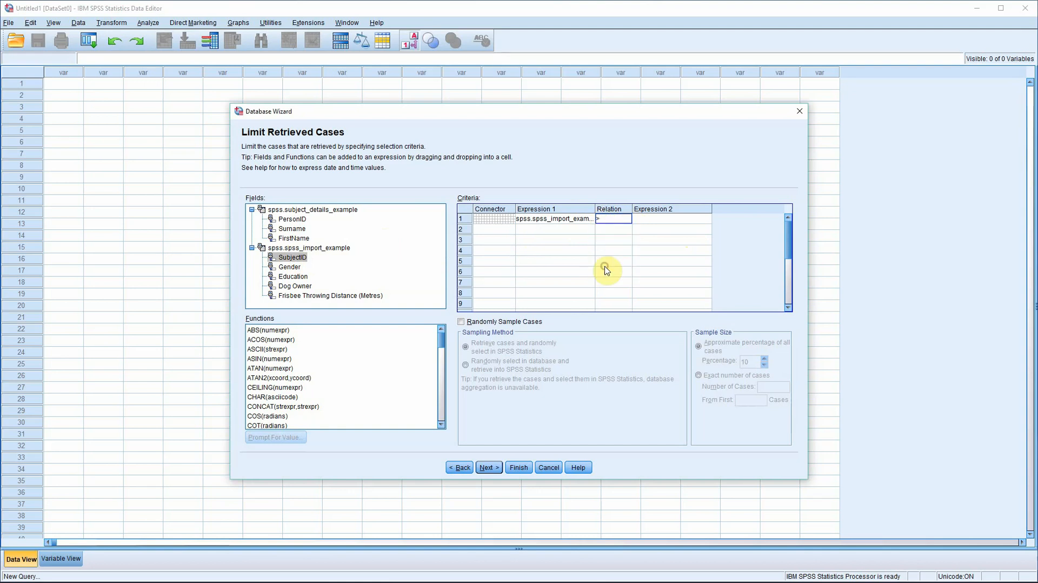
left_click(667, 219)
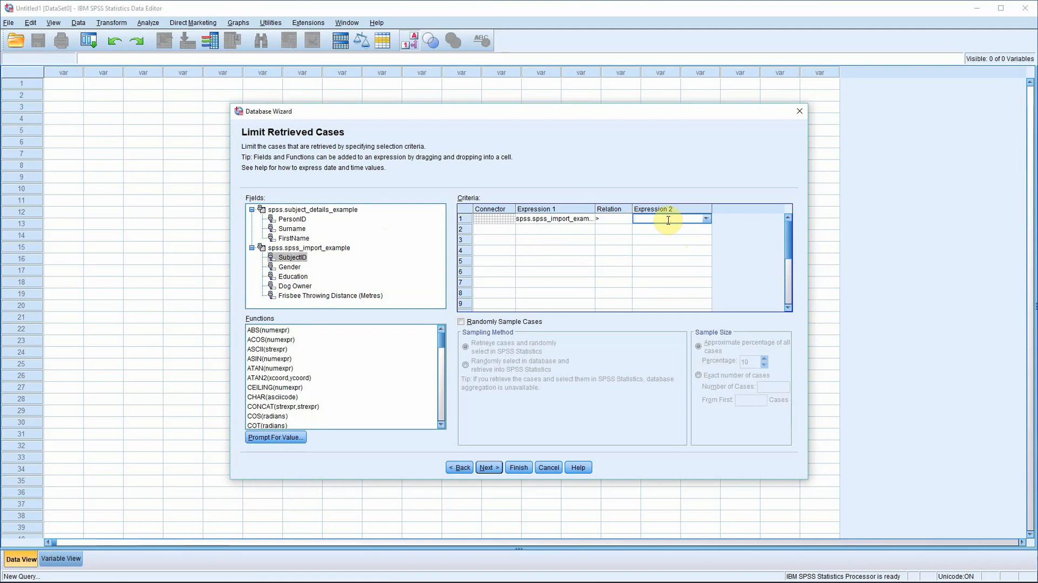
key("Return")
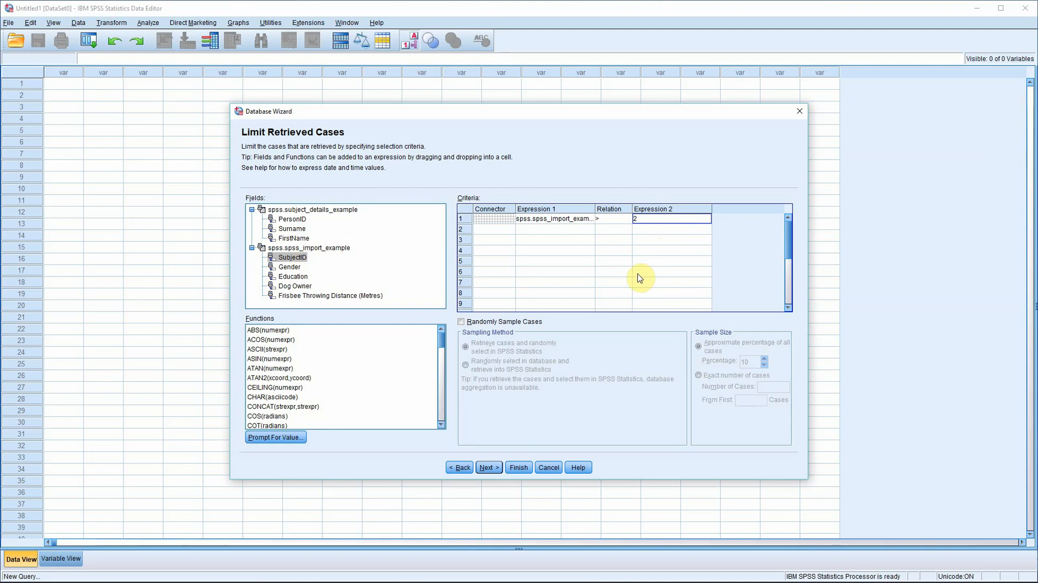
- Try random sampling with an exact number of 5 cases, and turn random sampling off again
left_click(461, 322)
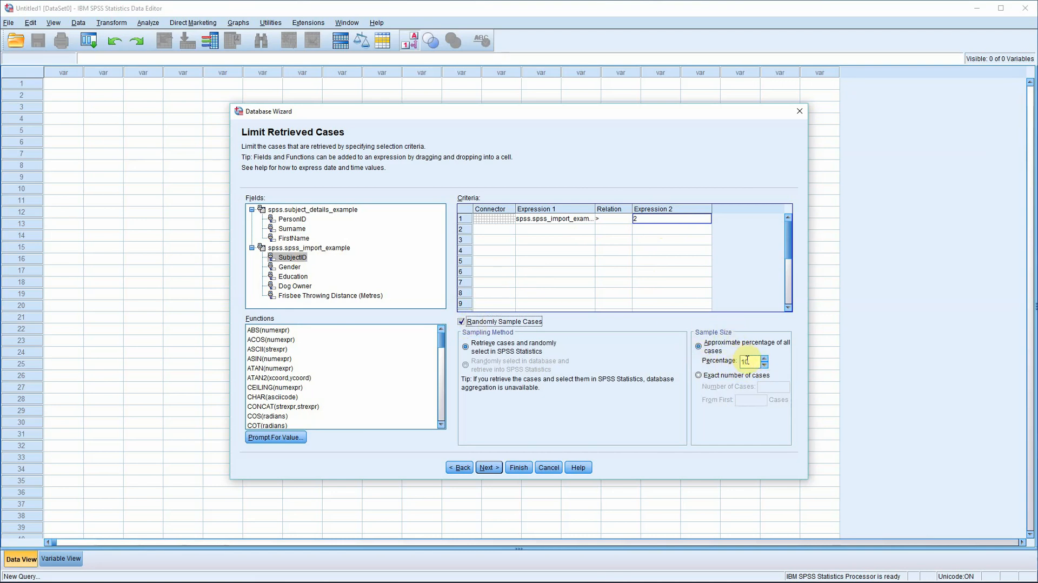
left_click(699, 375)
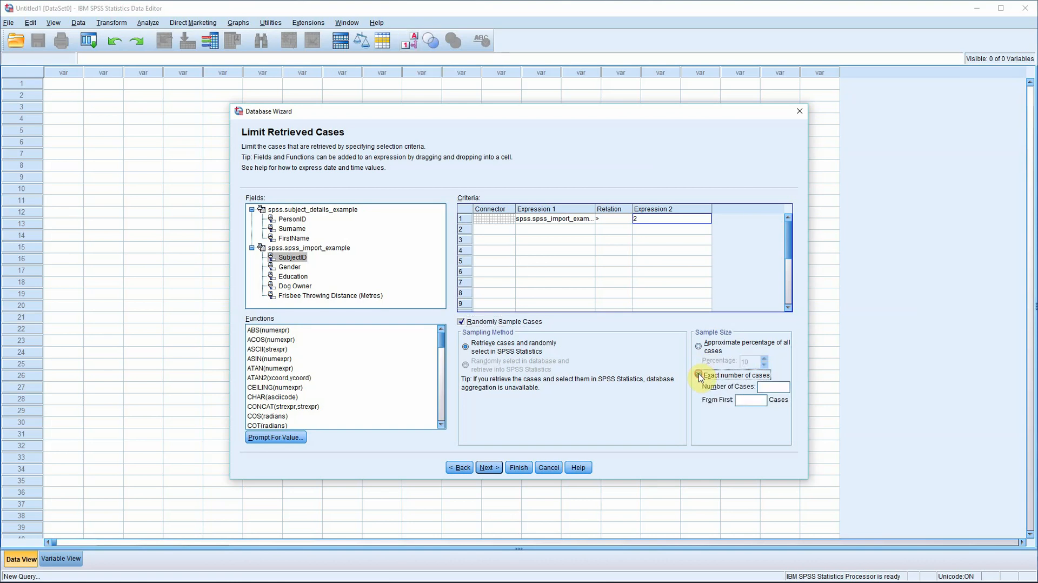
left_click(775, 388)
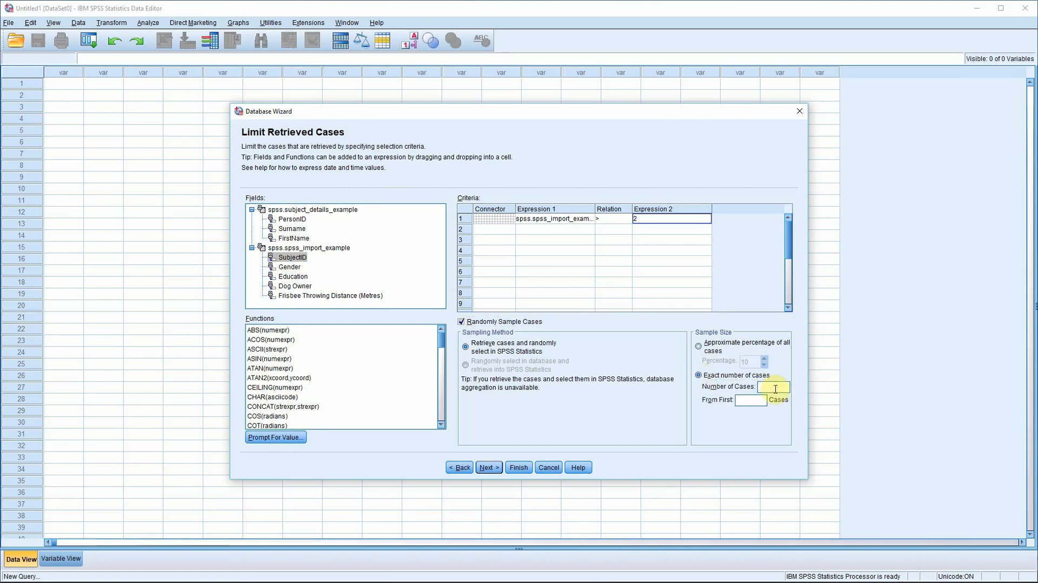
type("5")
left_click(463, 322)
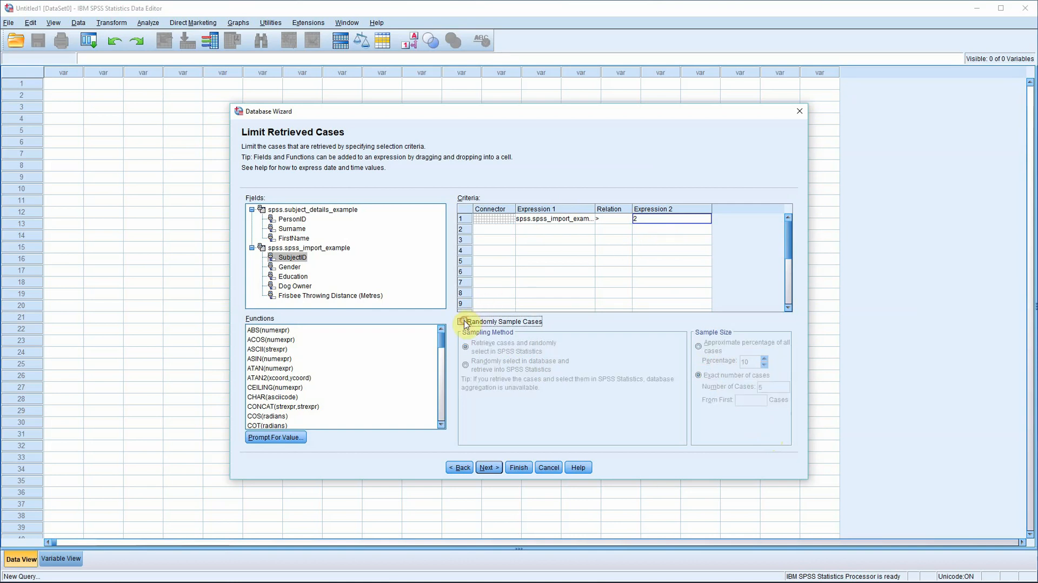
- Set the Education variable to be recoded to numeric and finish the database import
left_click(492, 468)
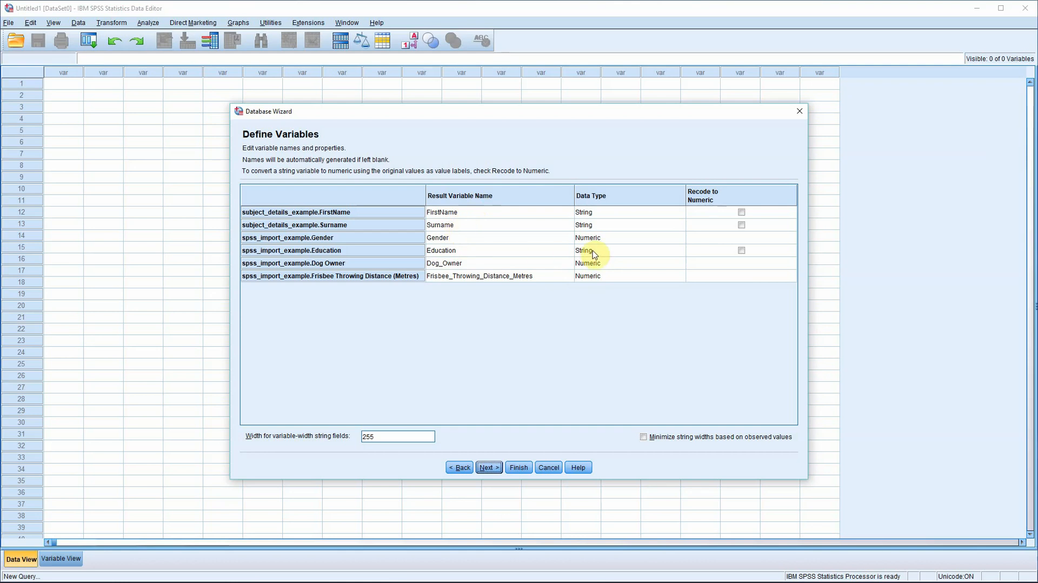
left_click(742, 251)
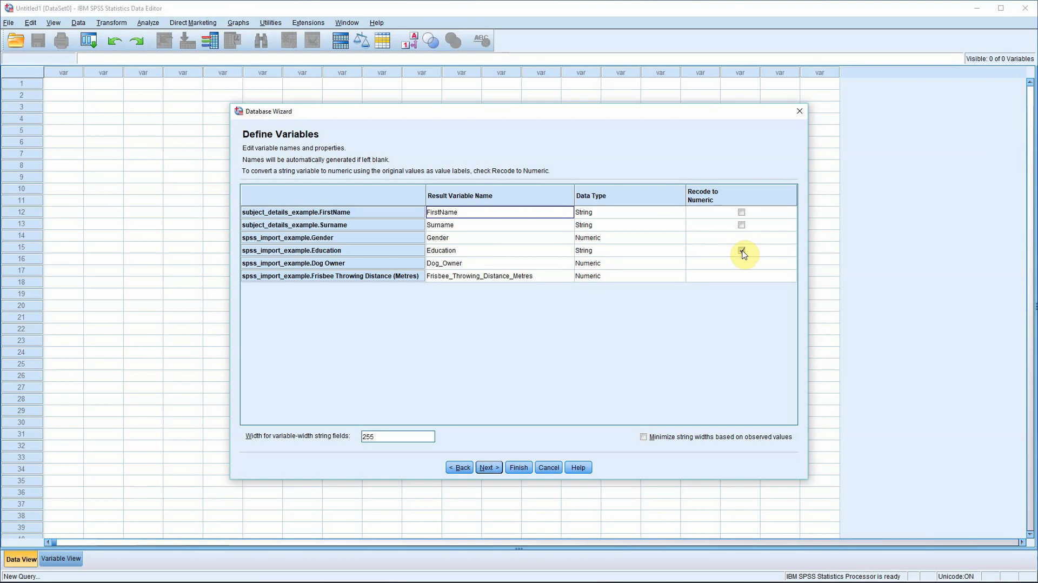
left_click(742, 250)
left_click(519, 467)
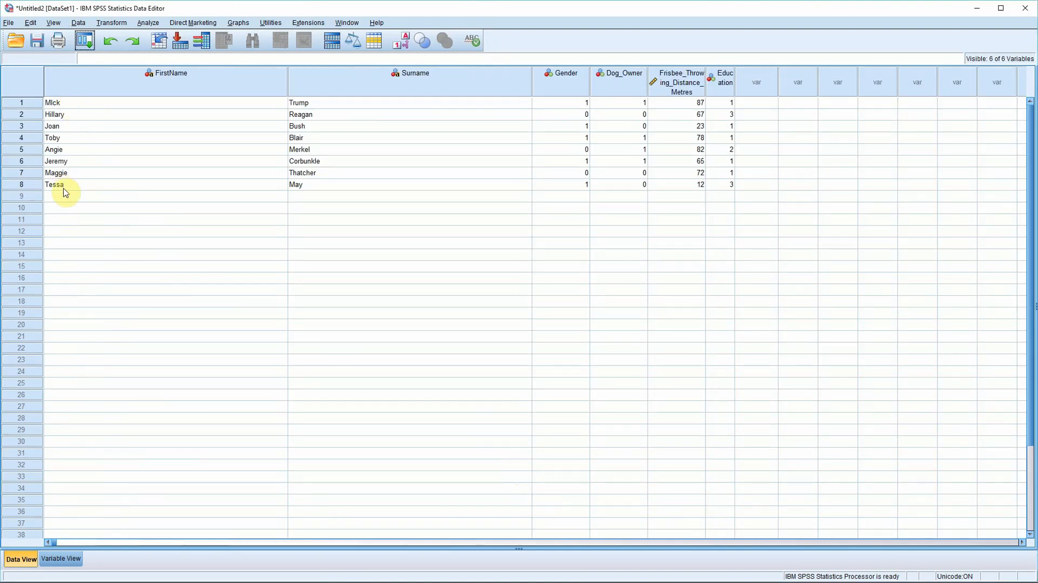
- Widen the Education column in the data and display value labels instead of the numeric codes
left_click_drag(734, 82, 820, 80)
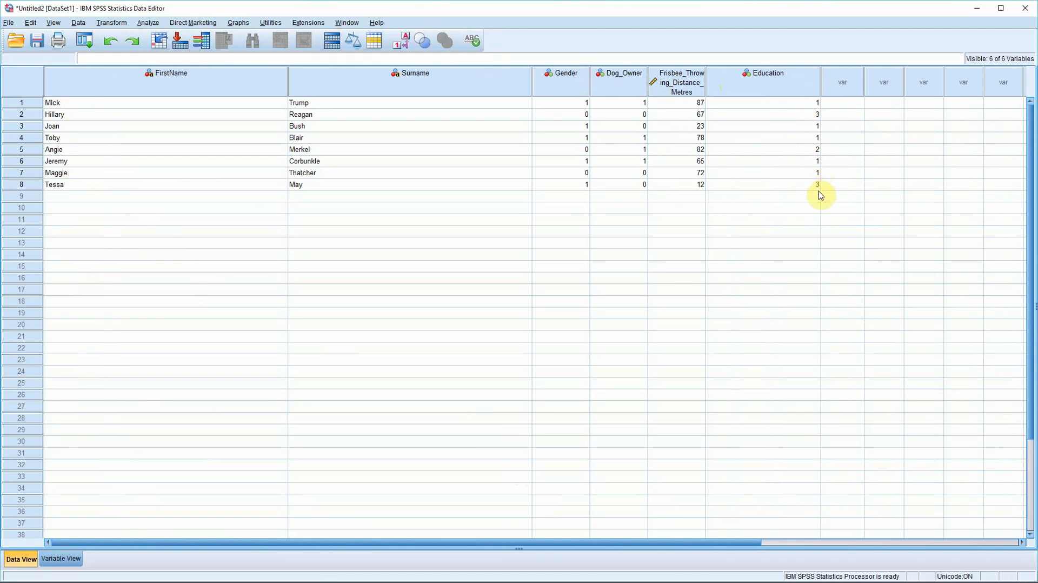
left_click(405, 49)
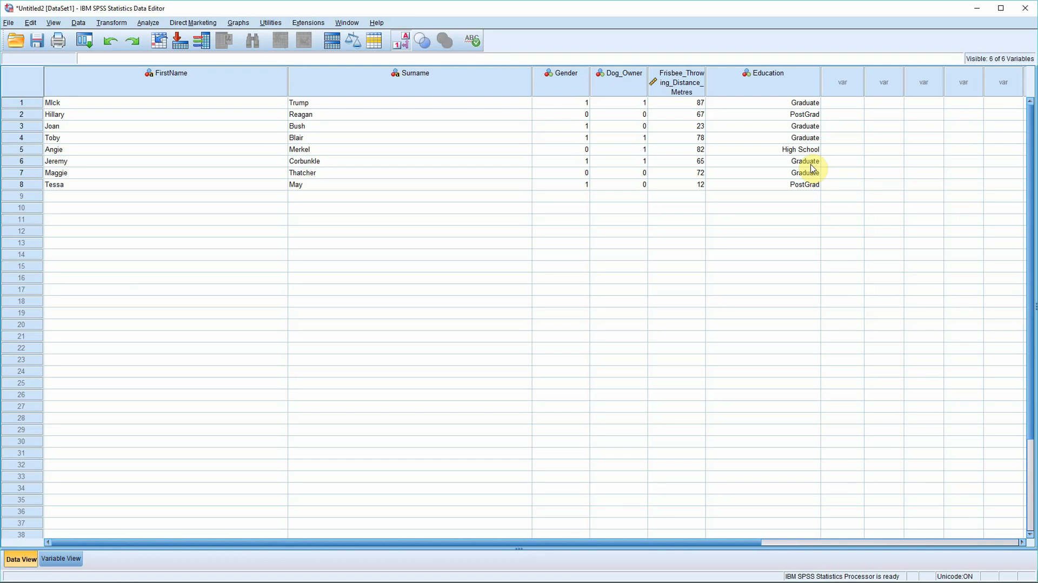
- Inspect the value labels assigned to the Education variable in its variable definition
left_click(61, 558)
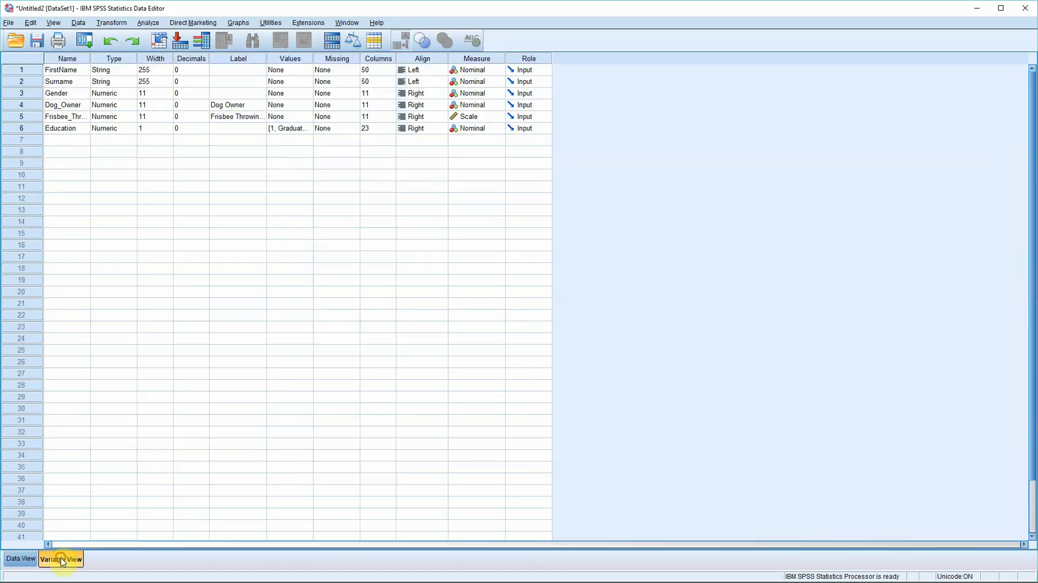
left_click_drag(314, 58, 377, 58)
left_click(335, 128)
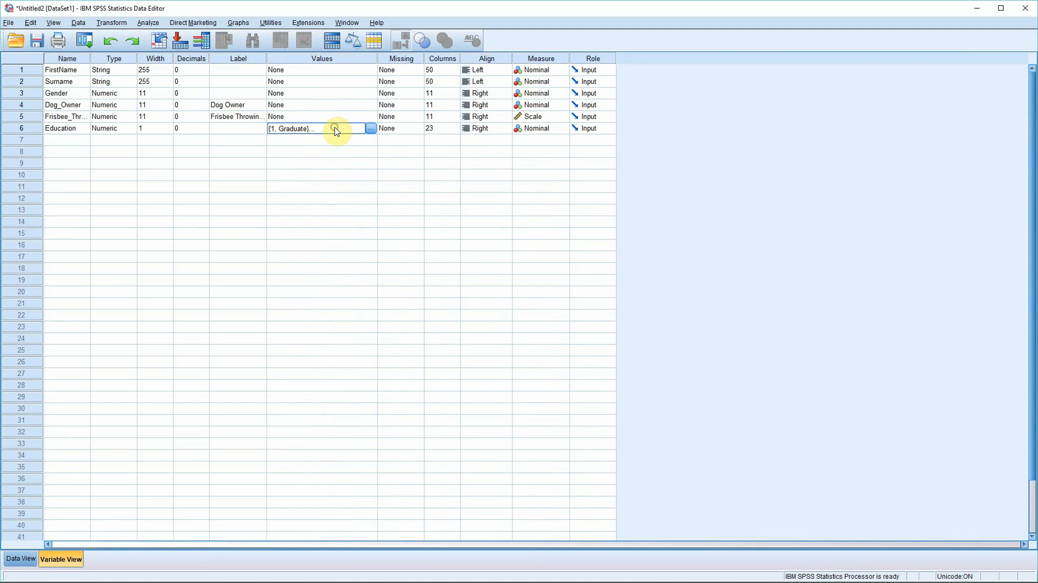
left_click(370, 128)
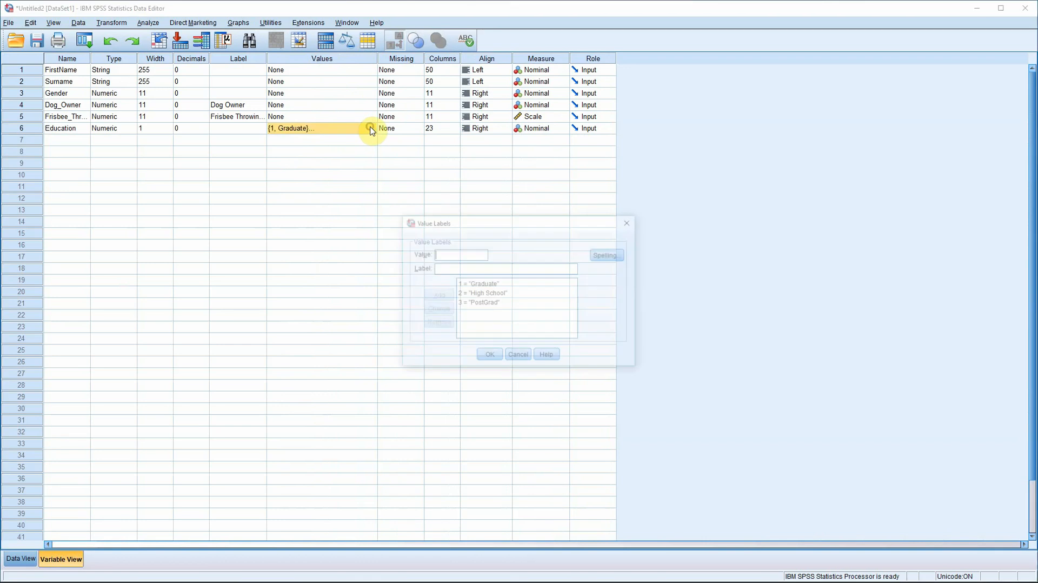
left_click(474, 295)
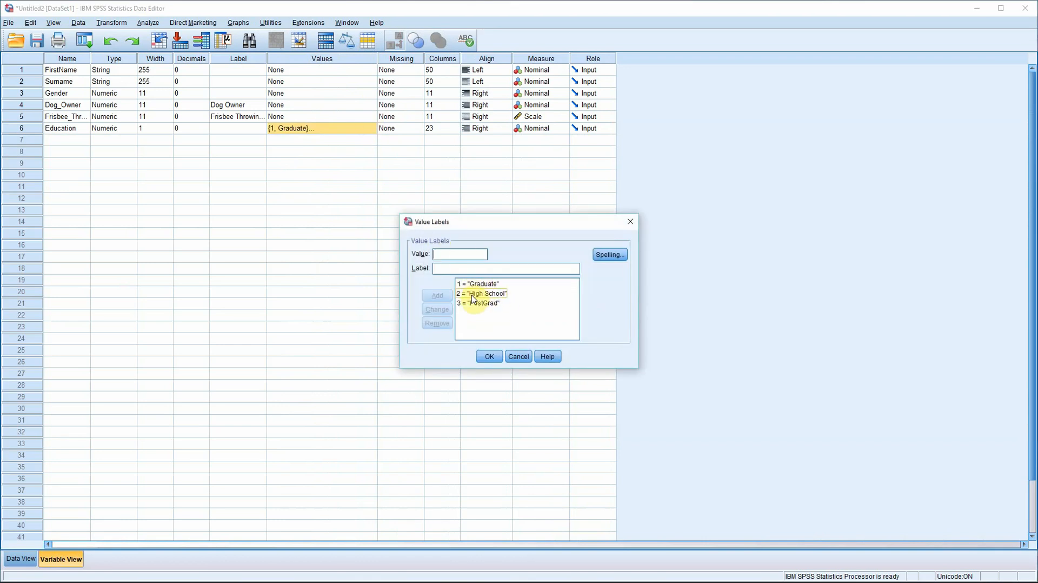
left_click(489, 356)
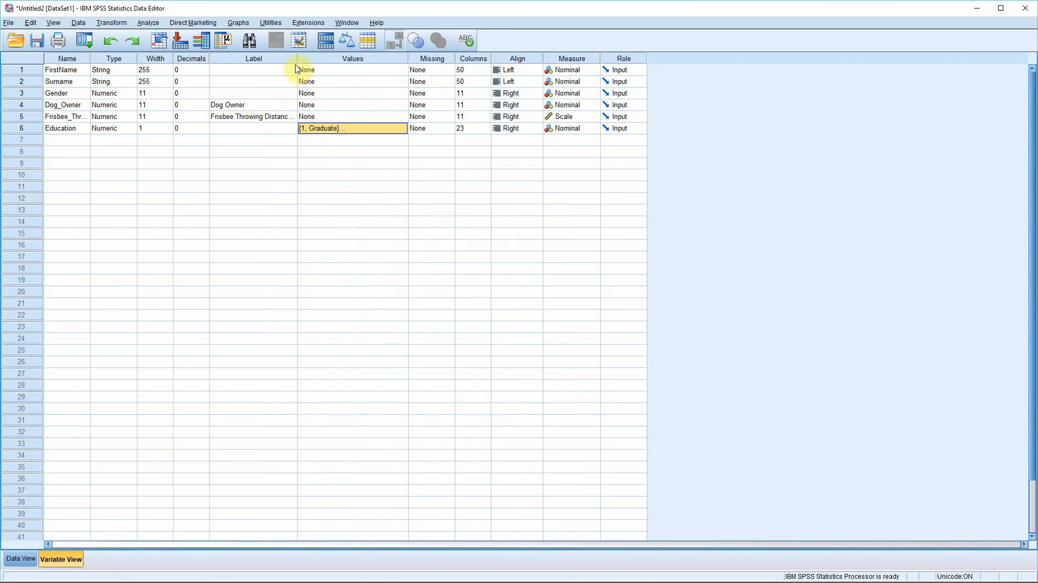
- Widen the variable definitions' Label and Name columns to read the full entries, and return to the data
left_click_drag(297, 58, 360, 58)
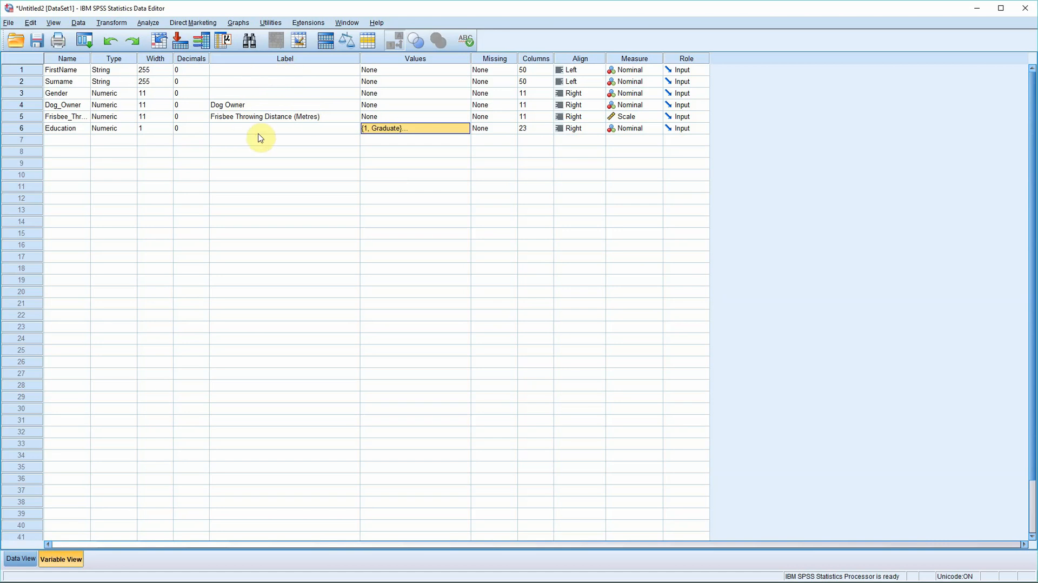
left_click_drag(91, 58, 207, 51)
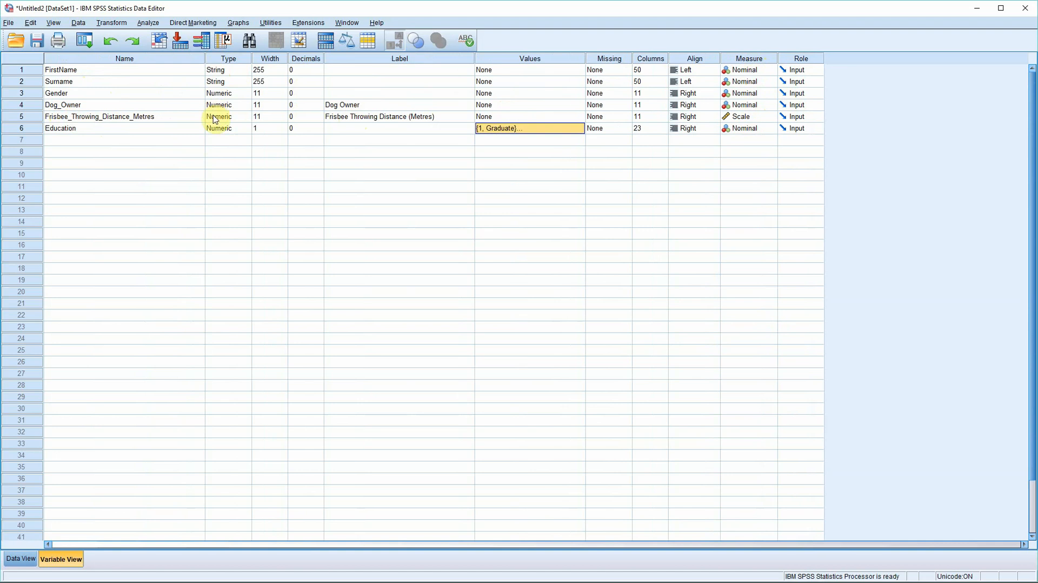
left_click(20, 559)
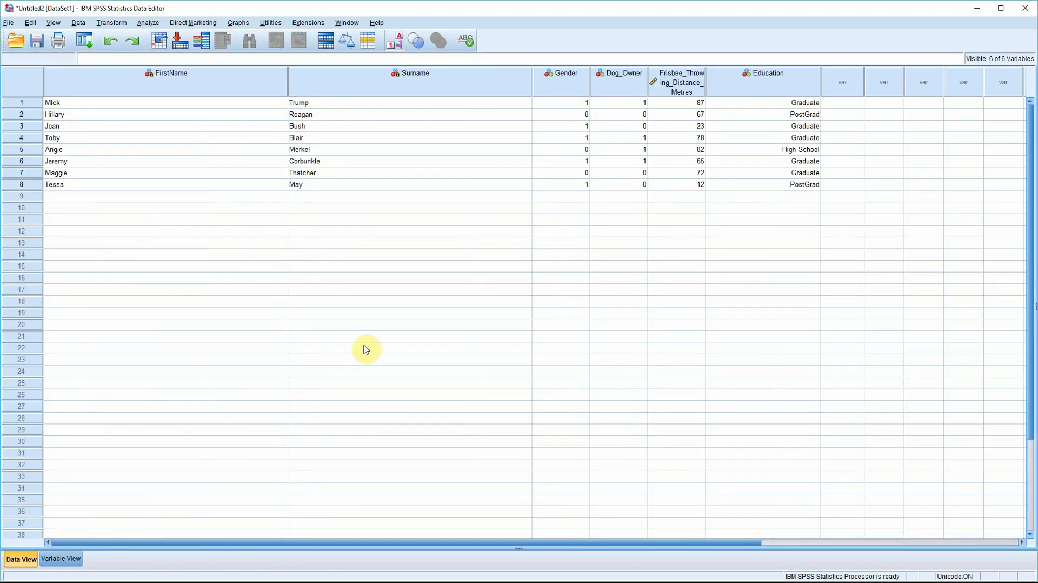